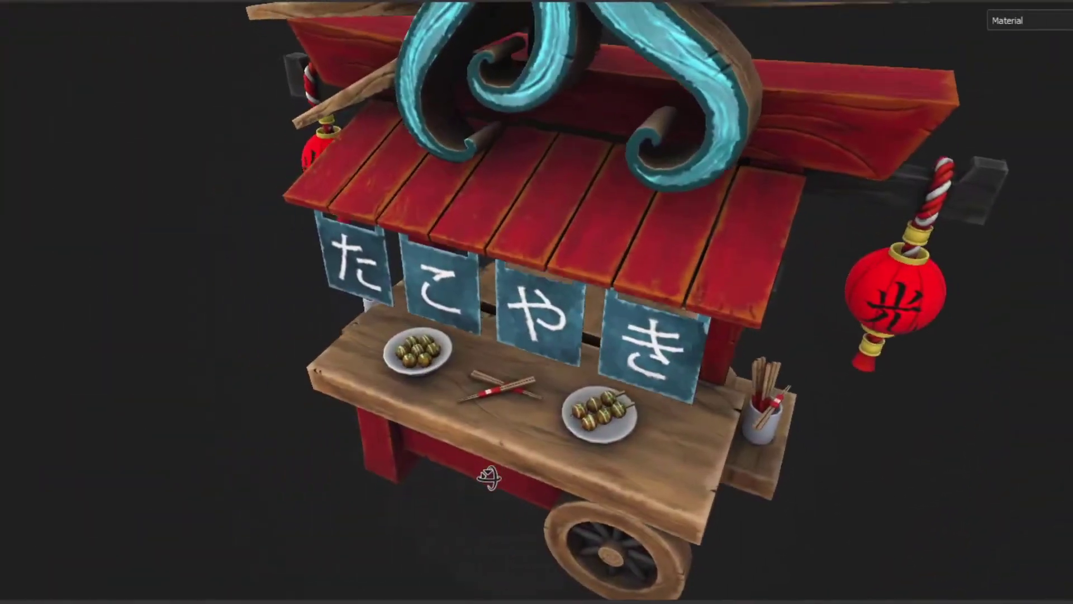
left_click_drag(491, 479, 711, 512, "alt")
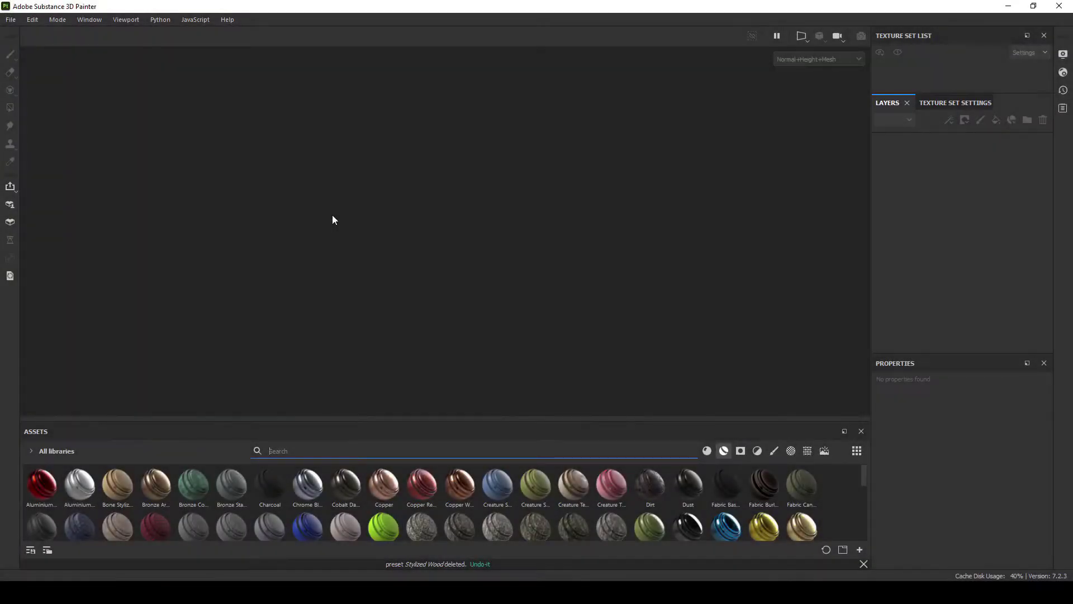
Step: Open the PreviewSphere sample project
left_click(11, 20)
left_click(43, 69)
double_click(275, 181)
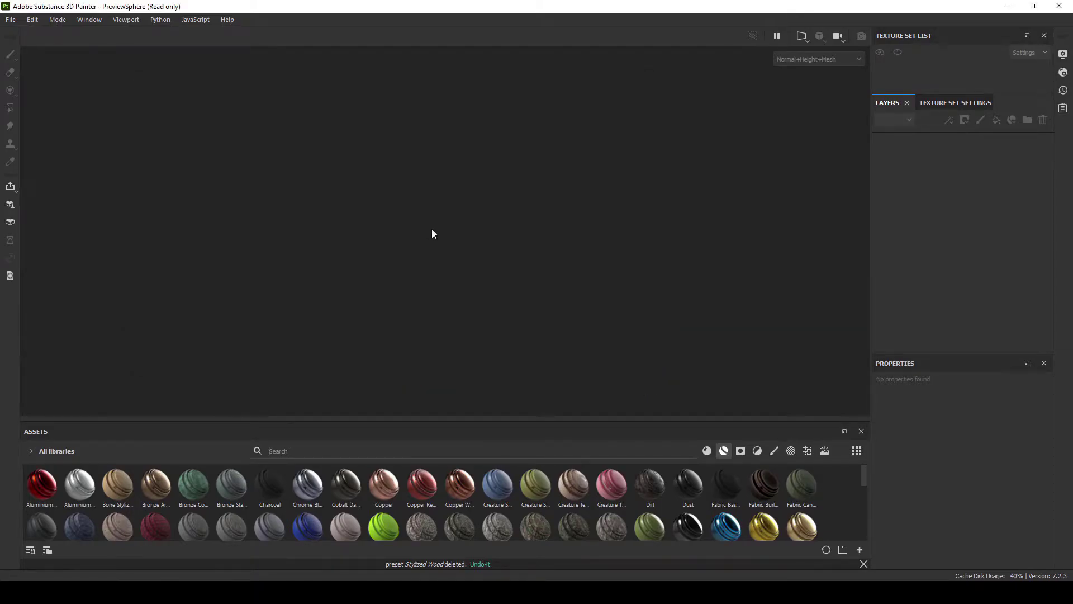
Step: Delete every existing layer and folder from the Sphere texture set, from Bronze Armor up to Layer 1
left_click(939, 304)
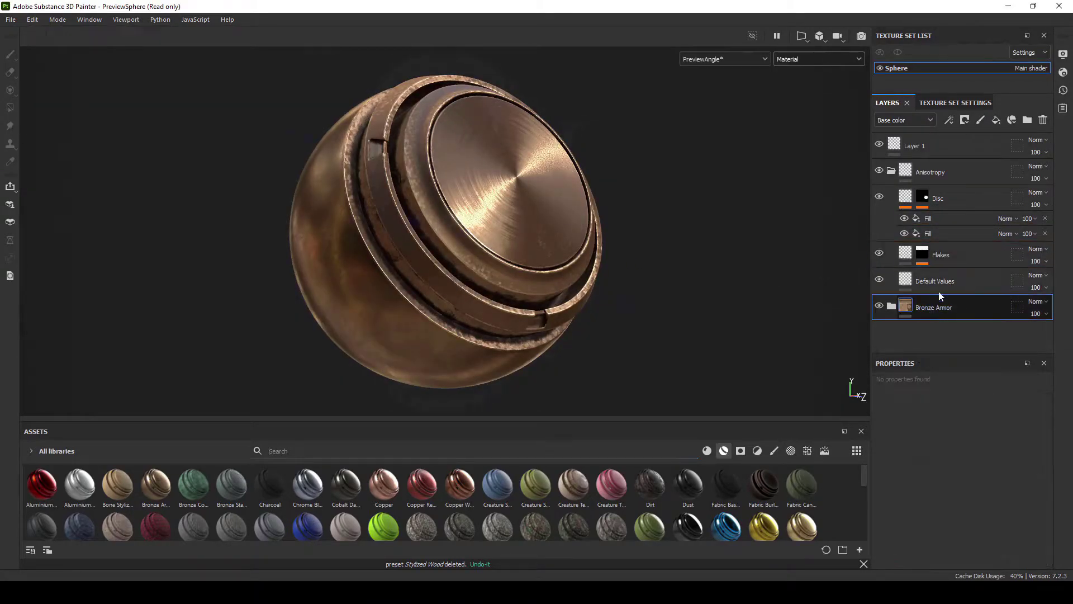
left_click(942, 149, "shift")
left_click(1043, 121)
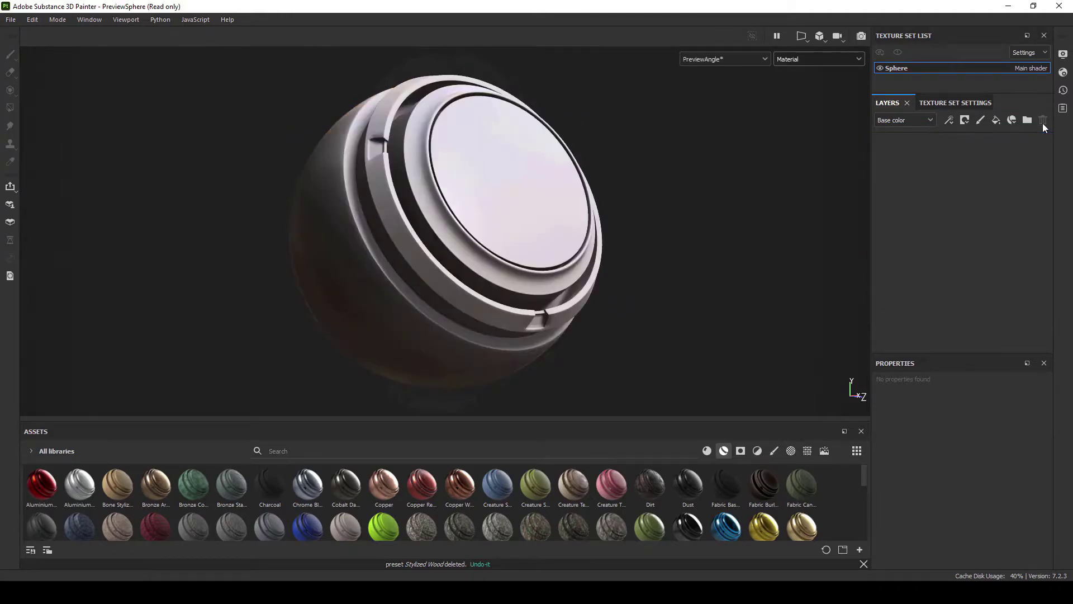
Step: Review the channel list in the Sphere texture set's settings, and return to the layer stack
left_click(955, 102)
left_click_drag(1048, 215, 1049, 256)
scroll(1031, 256, "up", 4)
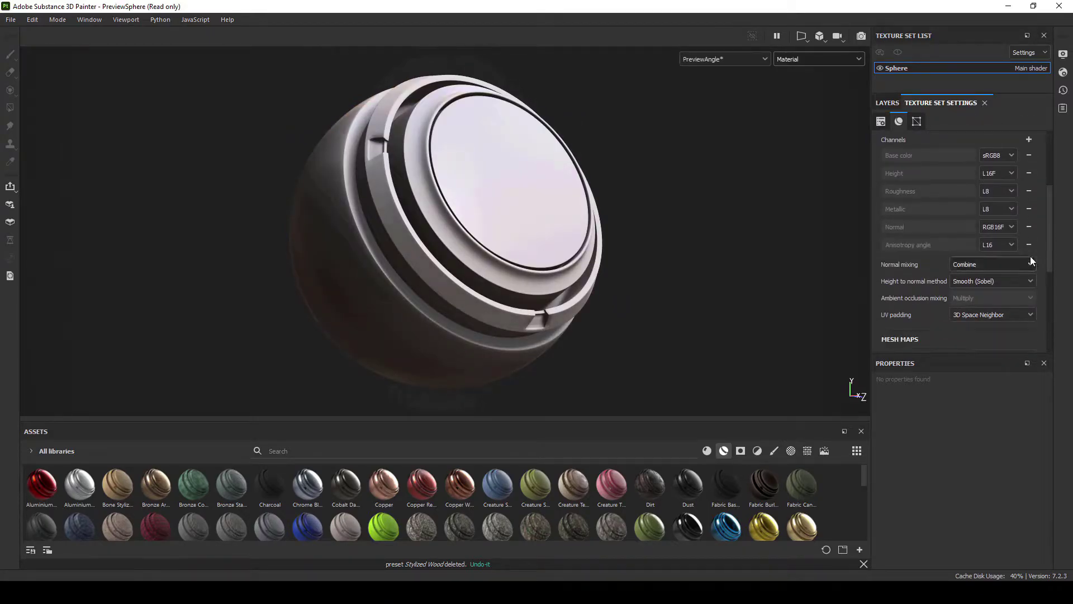
left_click(887, 105)
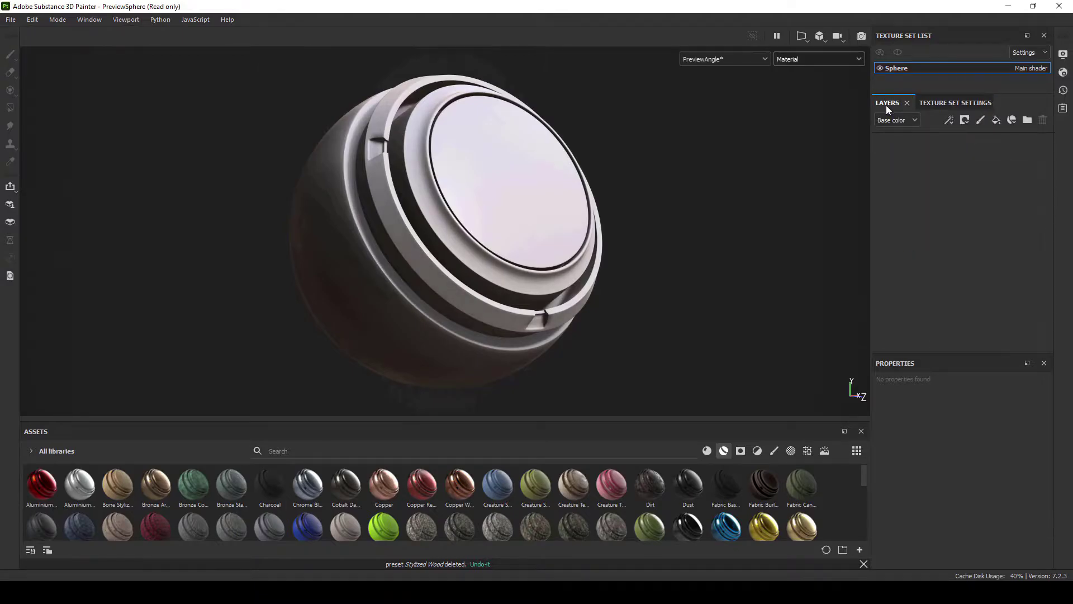
Step: Add a fill layer named Base Color and set its roughness to 1
left_click(994, 121)
double_click(917, 146)
type("Base Color")
key("Return")
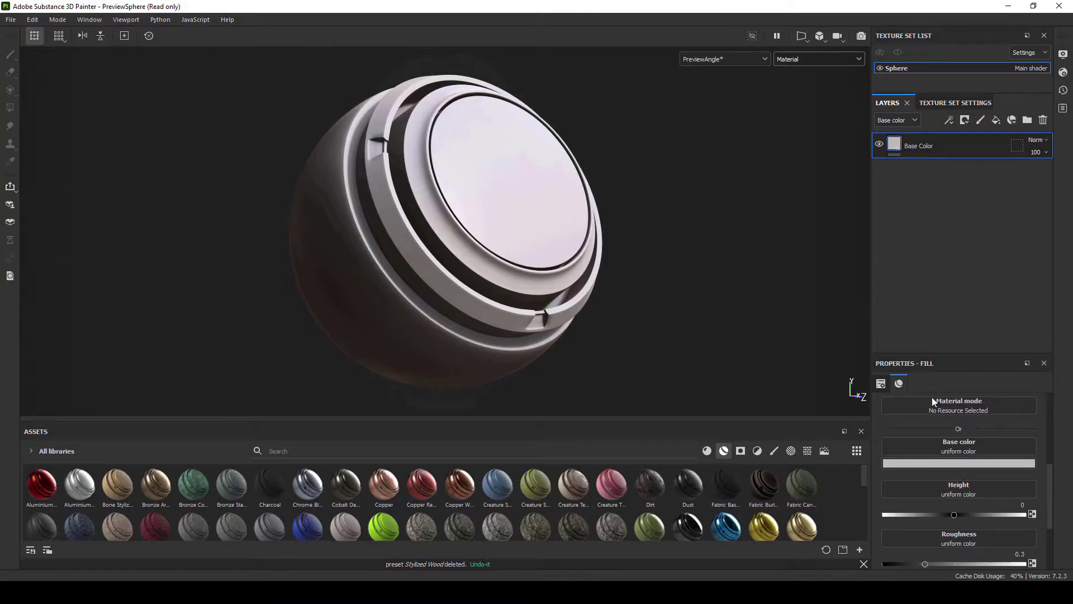
scroll(1047, 510, "down", 2)
left_click_drag(997, 501, 1032, 503)
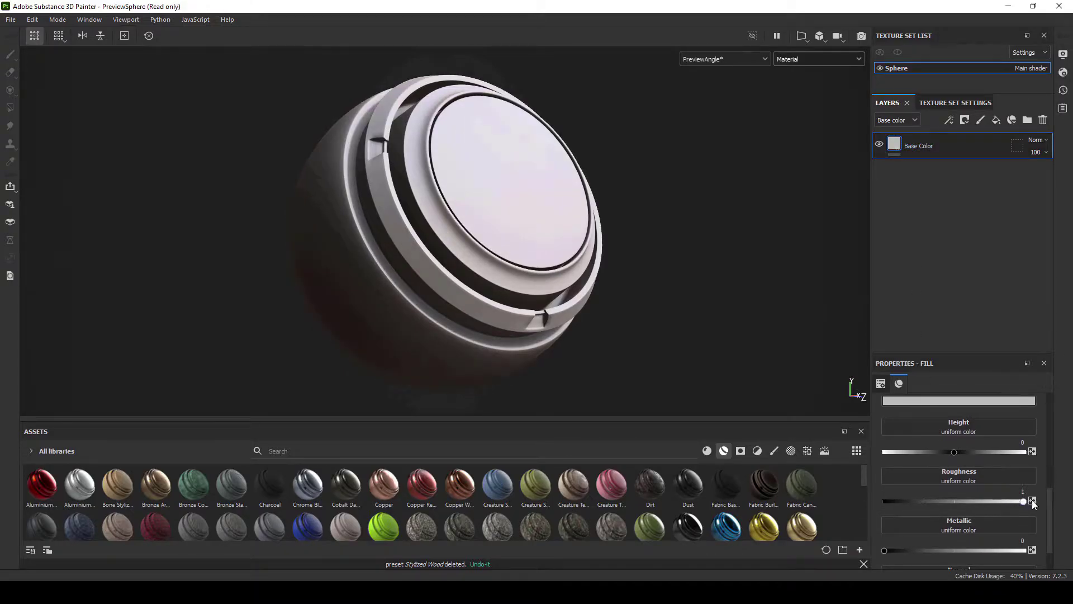
scroll(1052, 506, "down", 2)
scroll(1062, 500, "up", 4)
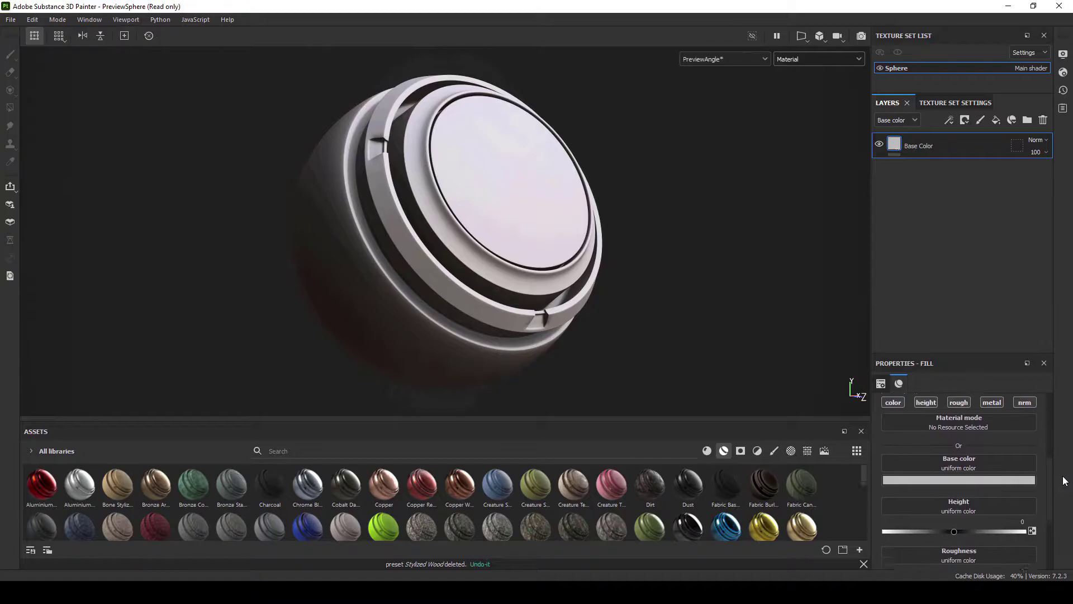
Step: Copy the base hex code 38260d from the Notepad list and apply it as the Base Color layer's base color
key("alt+Tab")
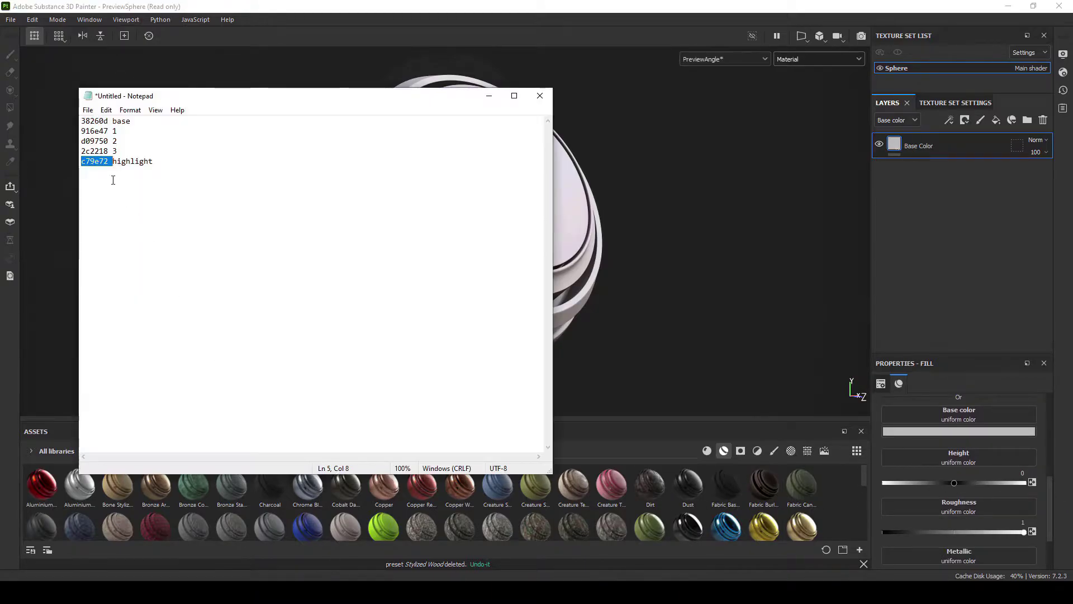
double_click(95, 120)
key("ctrl+c")
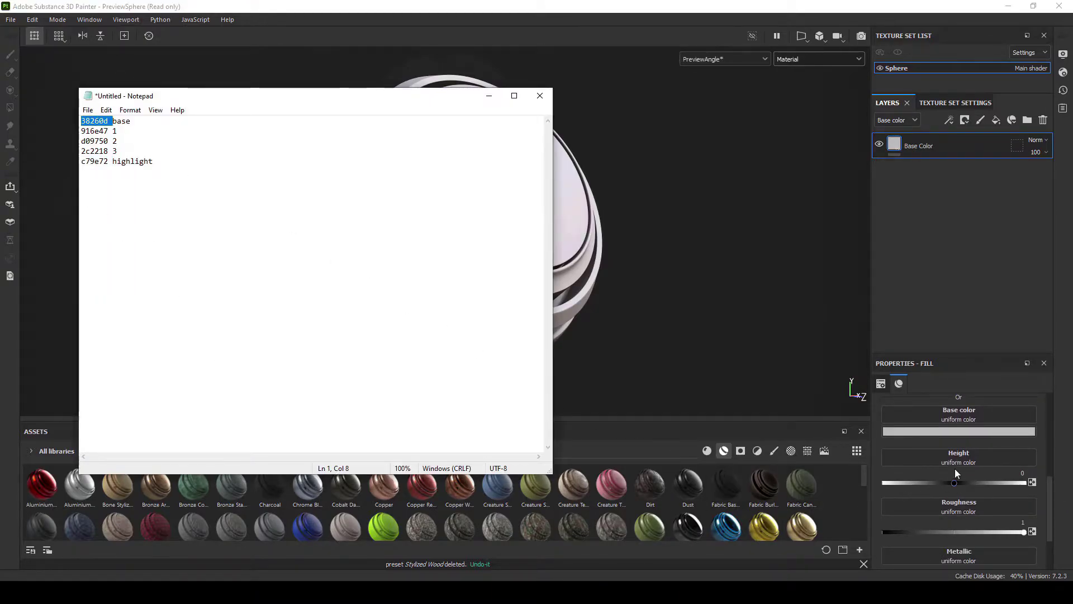
left_click(953, 434)
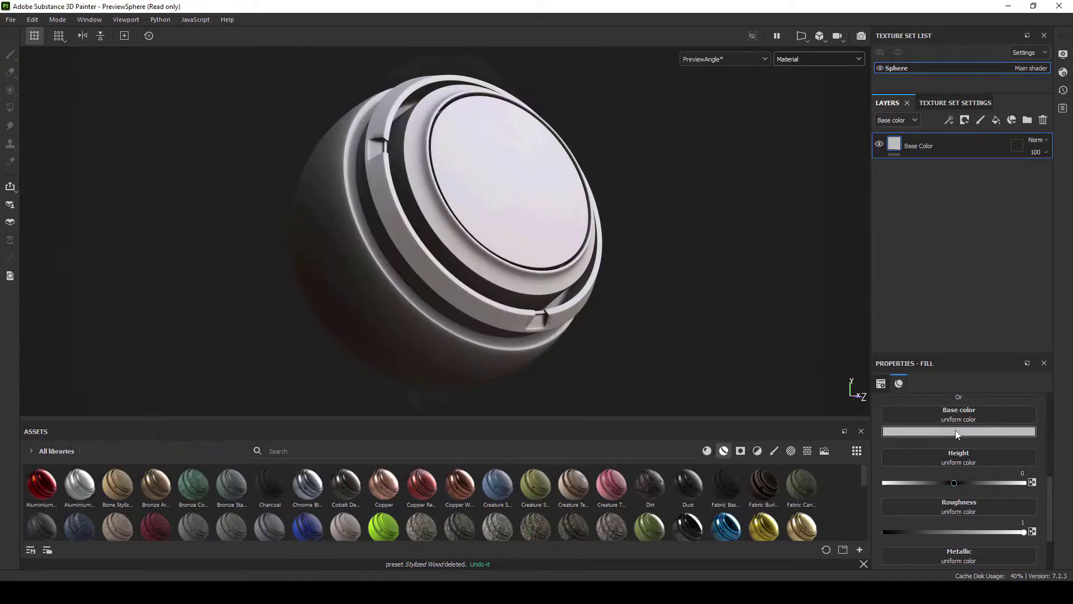
key("ctrl+v")
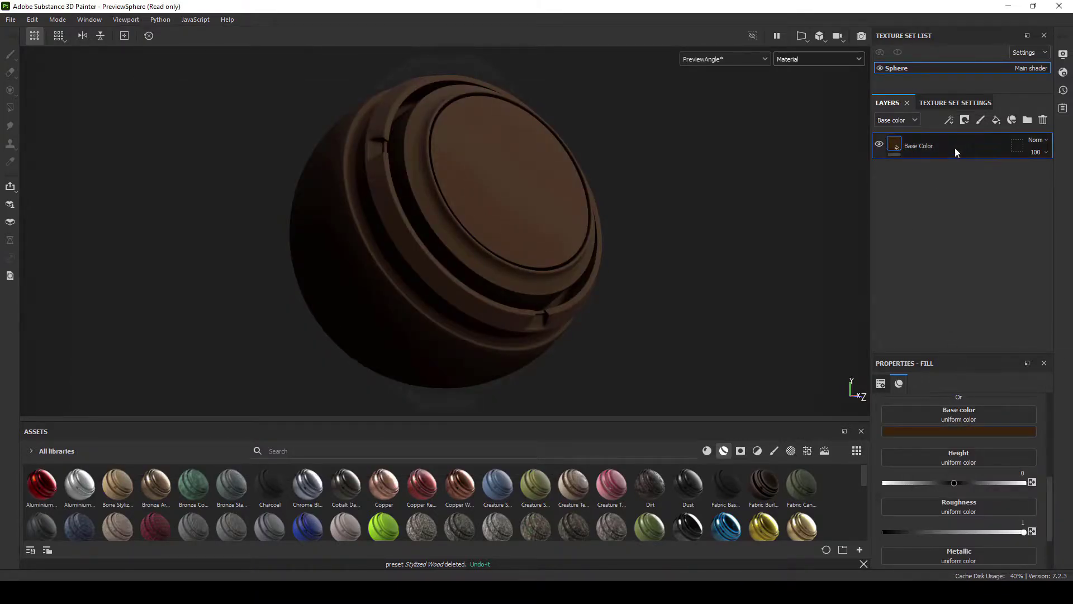
Step: Add a second fill layer named Medium Tones above Base Color and set its roughness to 1
left_click(997, 120)
double_click(940, 146)
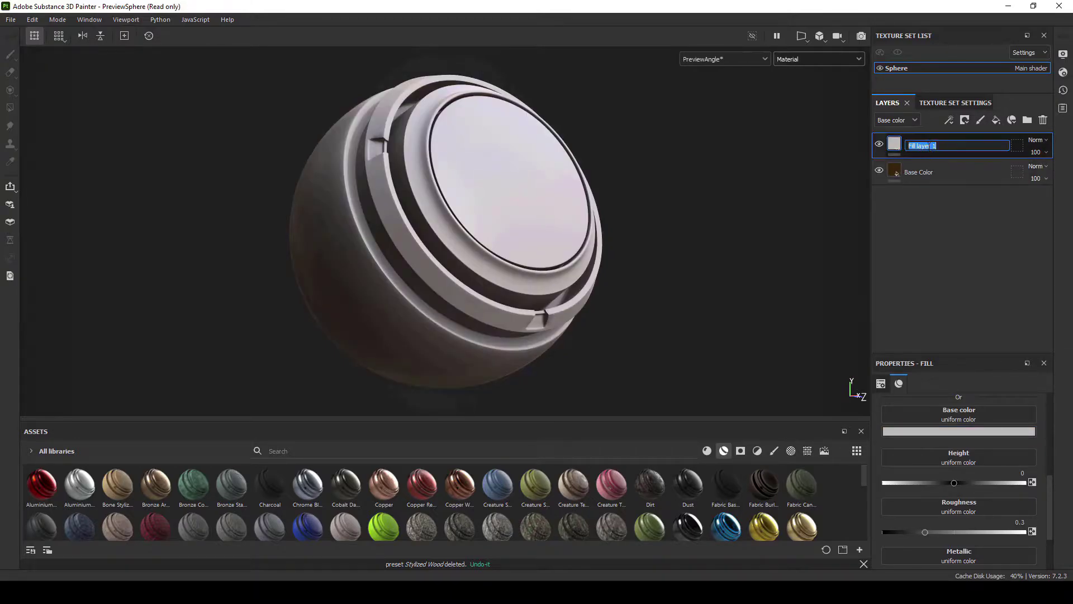
type("Medium Tones")
key("Return")
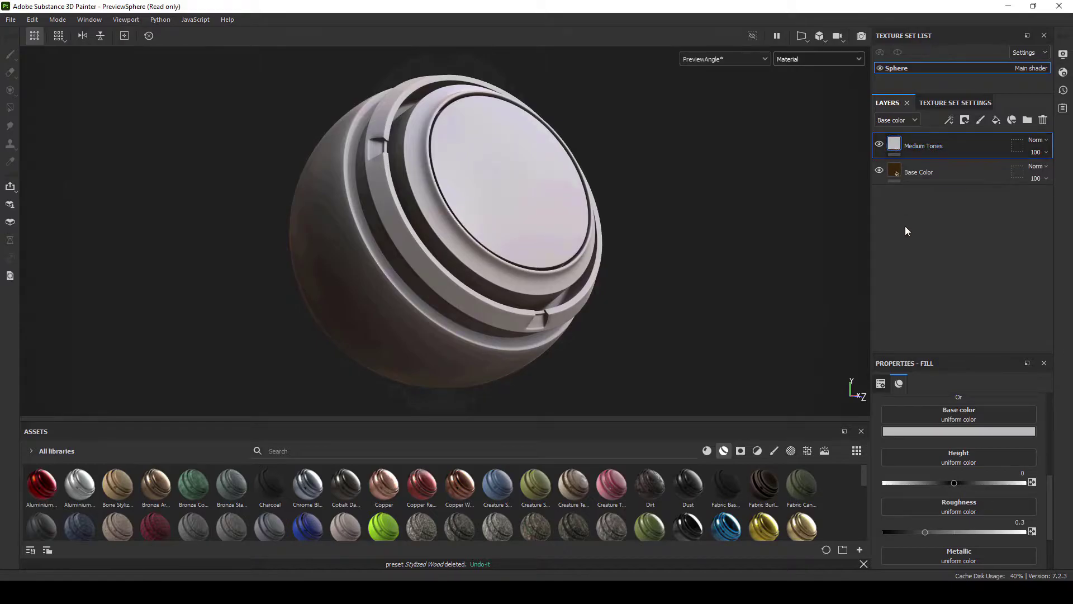
left_click_drag(965, 526, 1057, 529)
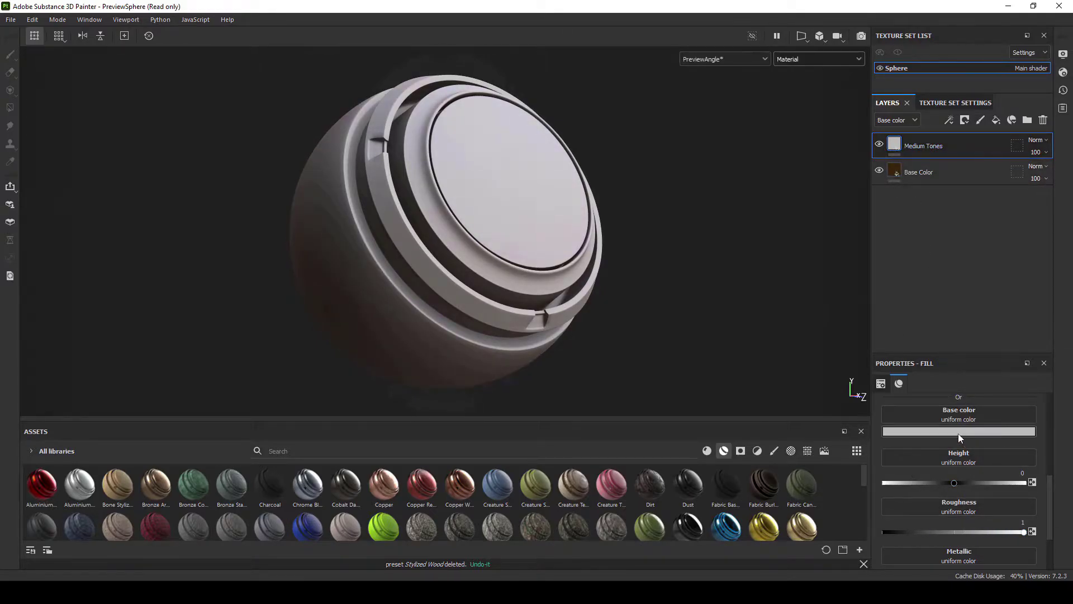
Step: Copy hex code 916e47 from the Notepad list and apply it as the Medium Tones layer's base color
left_click(388, 591)
double_click(103, 131)
key("ctrl+c")
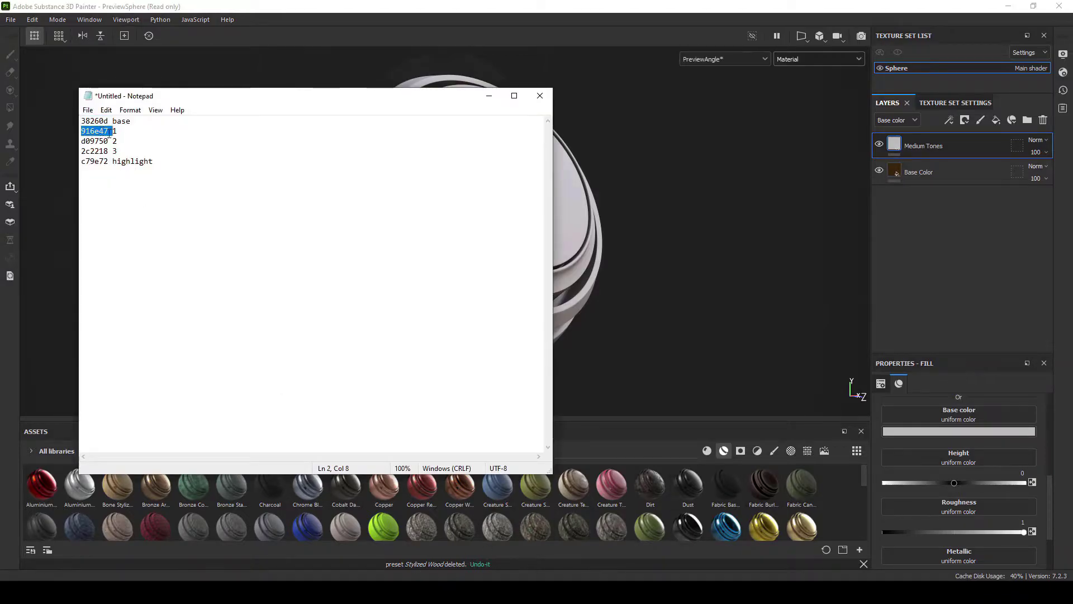
left_click(917, 431)
double_click(986, 443)
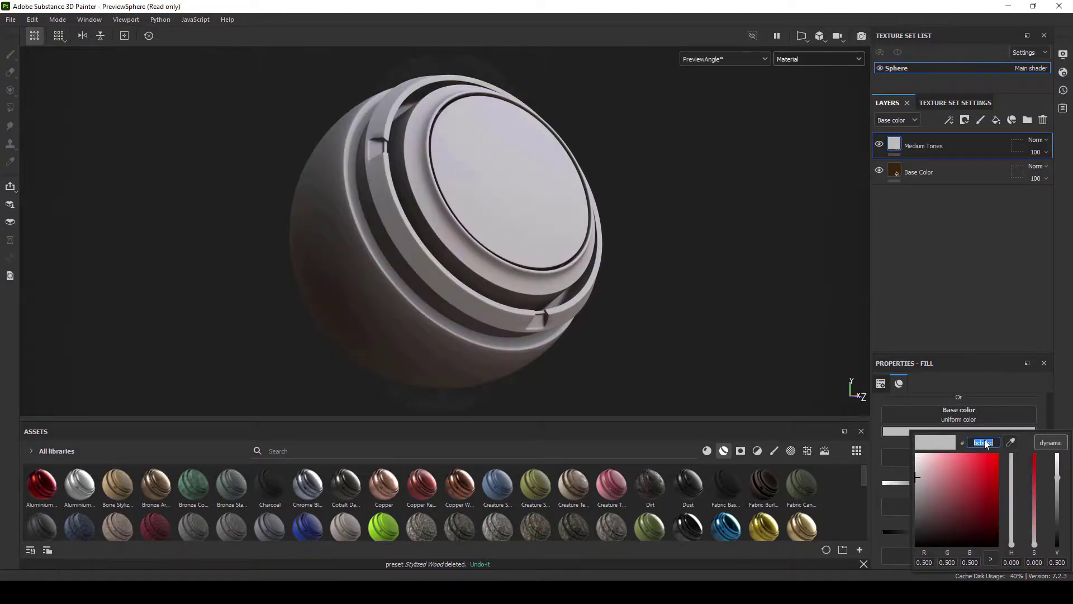
key("ctrl+v")
Step: Add a black mask to the Medium Tones layer
right_click(894, 145)
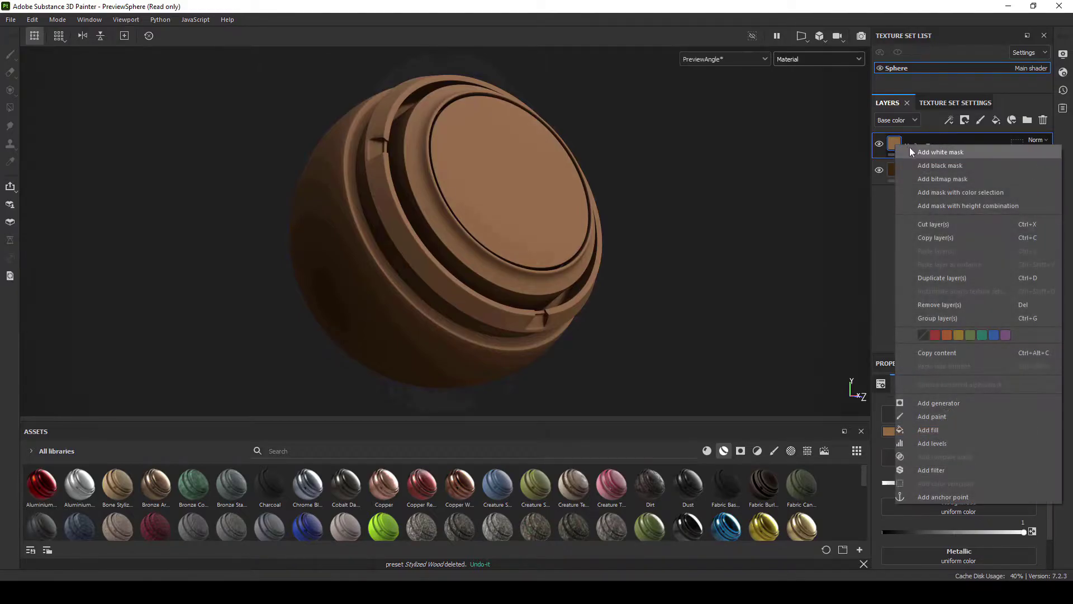
left_click(920, 165)
right_click(910, 153)
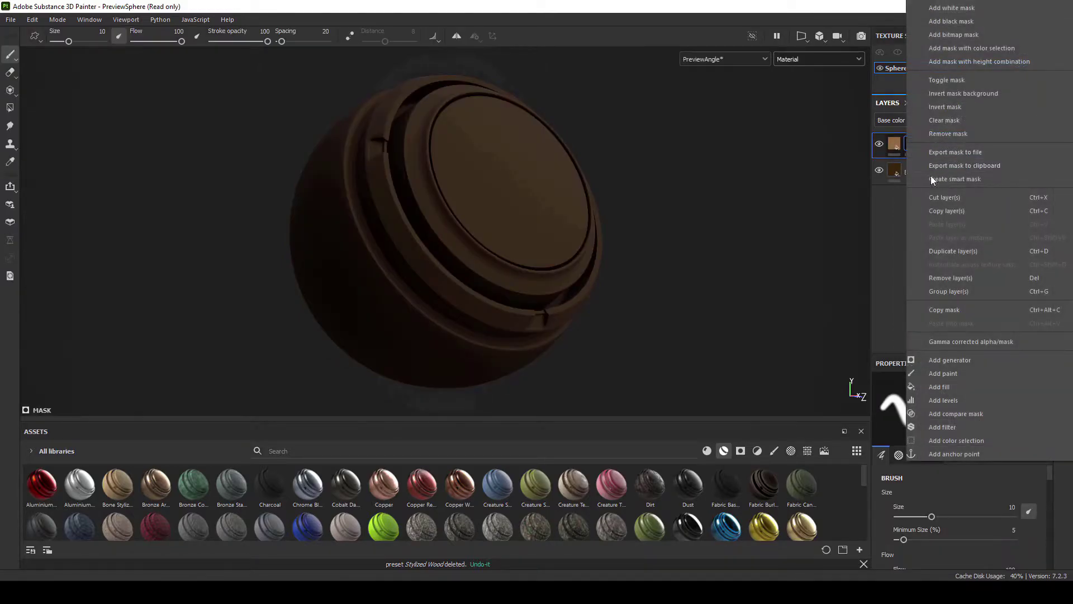
left_click(940, 364)
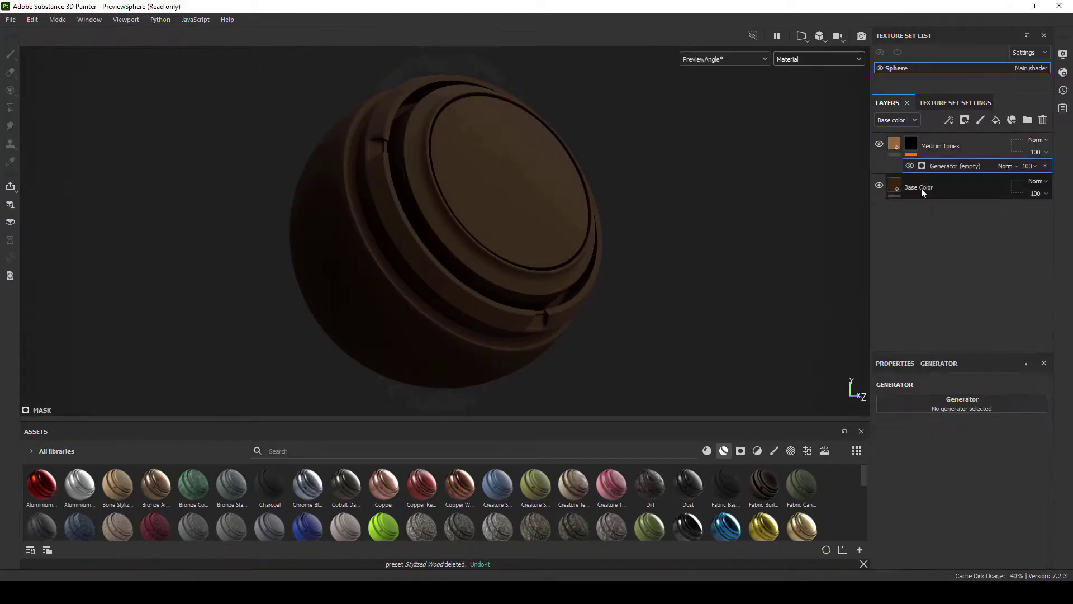
left_click(949, 146)
Step: Add a fill effect to the Medium Tones mask and assign the Directional Noise 4 texture as its grayscale
right_click(927, 140)
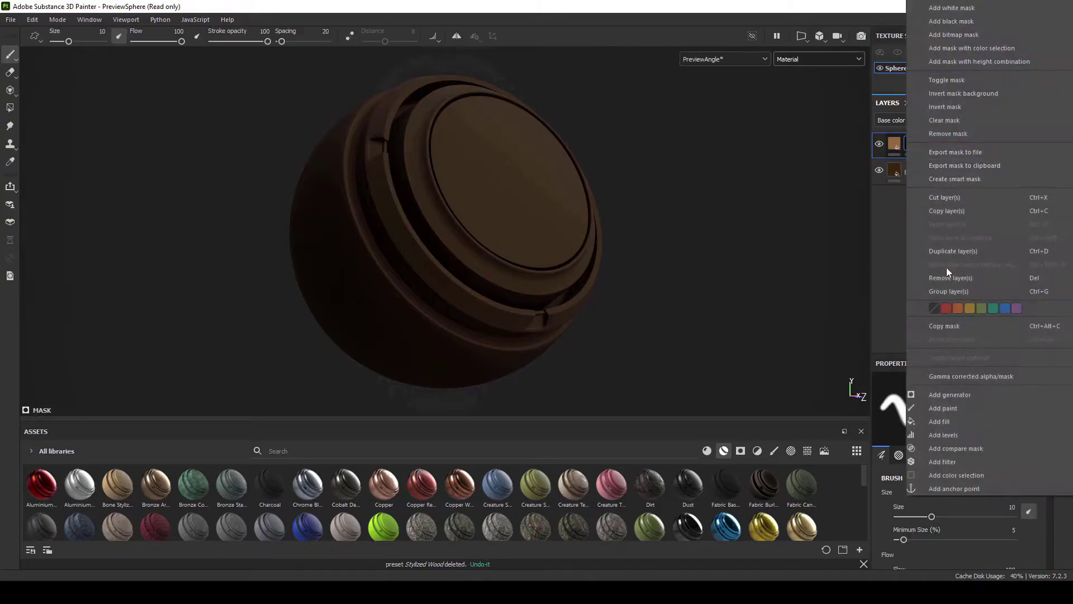
left_click(948, 422)
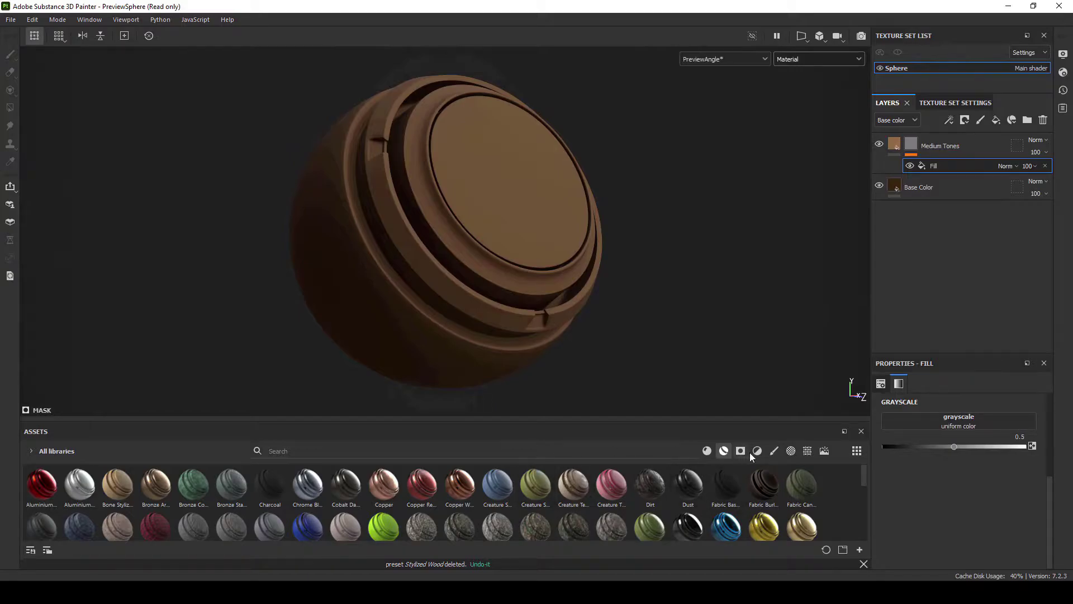
left_click(808, 450)
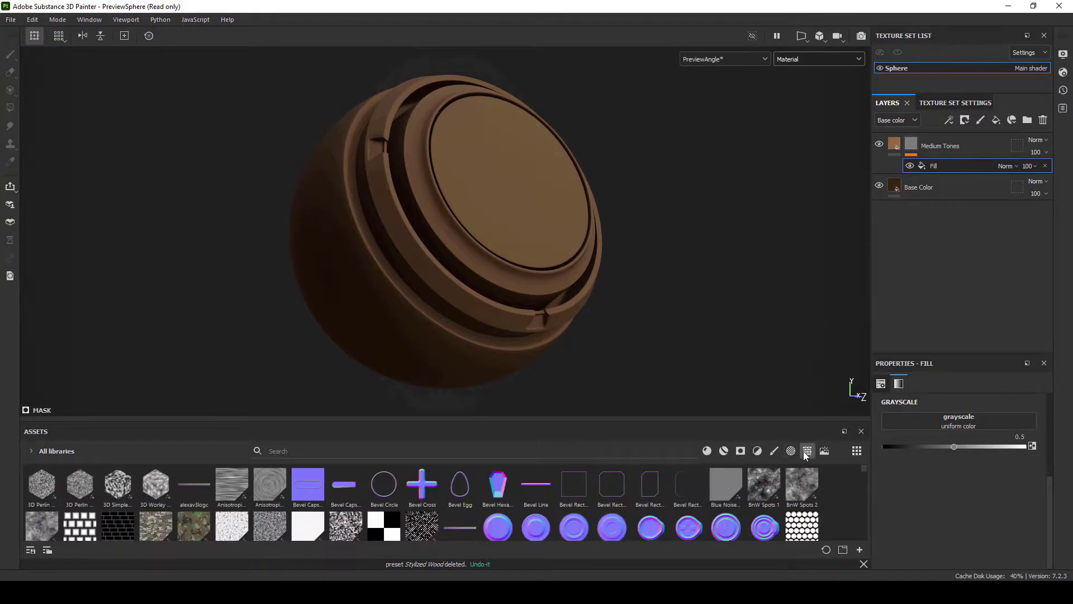
left_click(486, 447)
type("Directio")
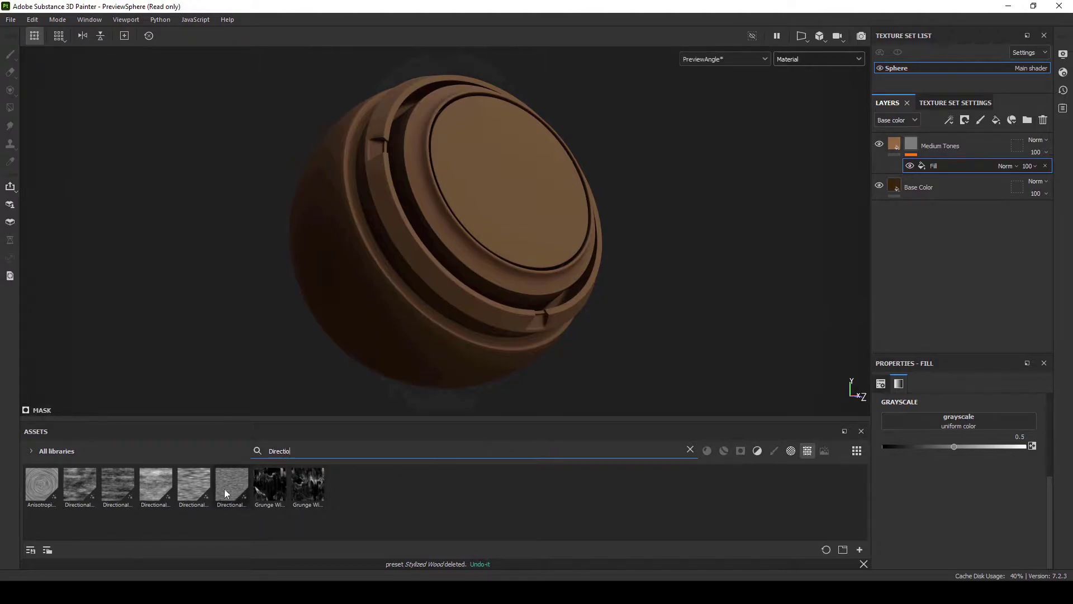
left_click_drag(190, 488, 917, 420)
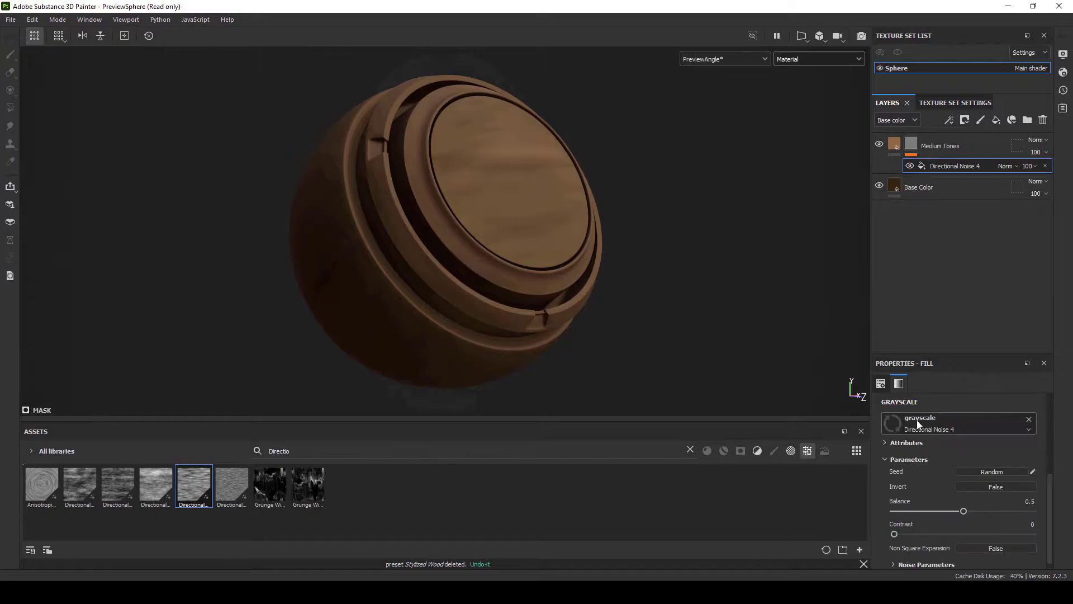
Step: Expand the noise parameters of Directional Noise 4 and set its balance to 0.35
scroll(1051, 523, "down", 1)
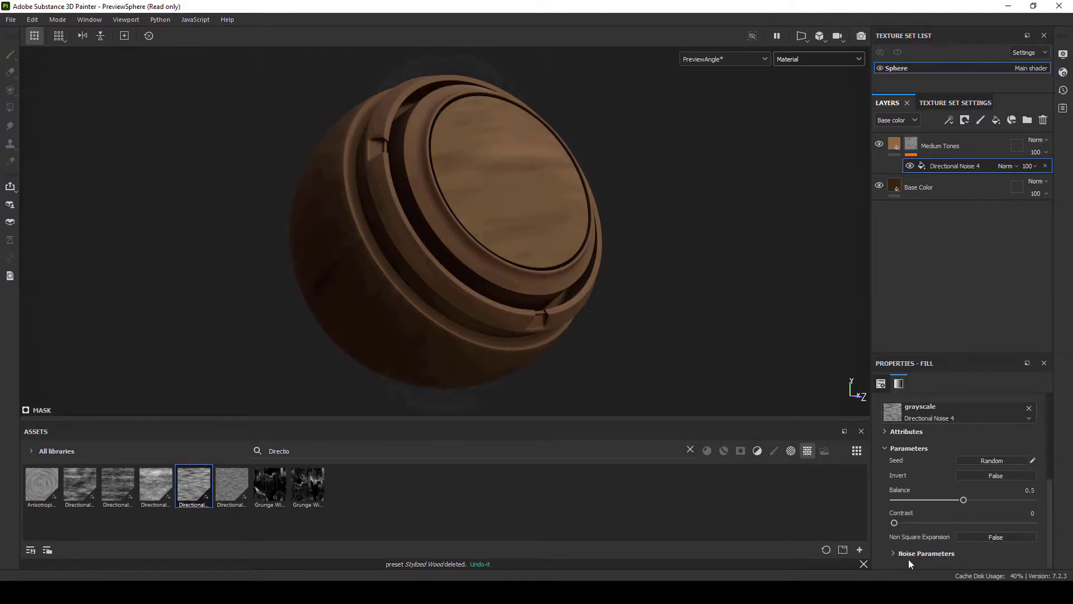
left_click(892, 554)
left_click(1030, 491)
type("0.35")
key("Return")
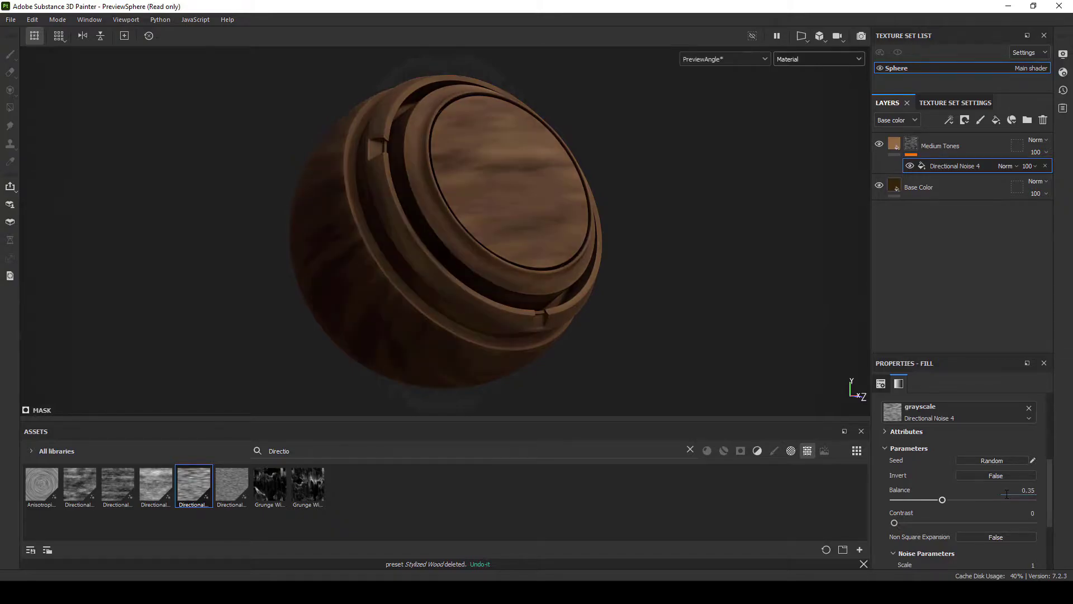
Step: Set the noise scale to 6 and the angle to 270 for the Directional Noise 4 fill
left_click_drag(1051, 488, 1051, 535)
left_click_drag(904, 468, 995, 468)
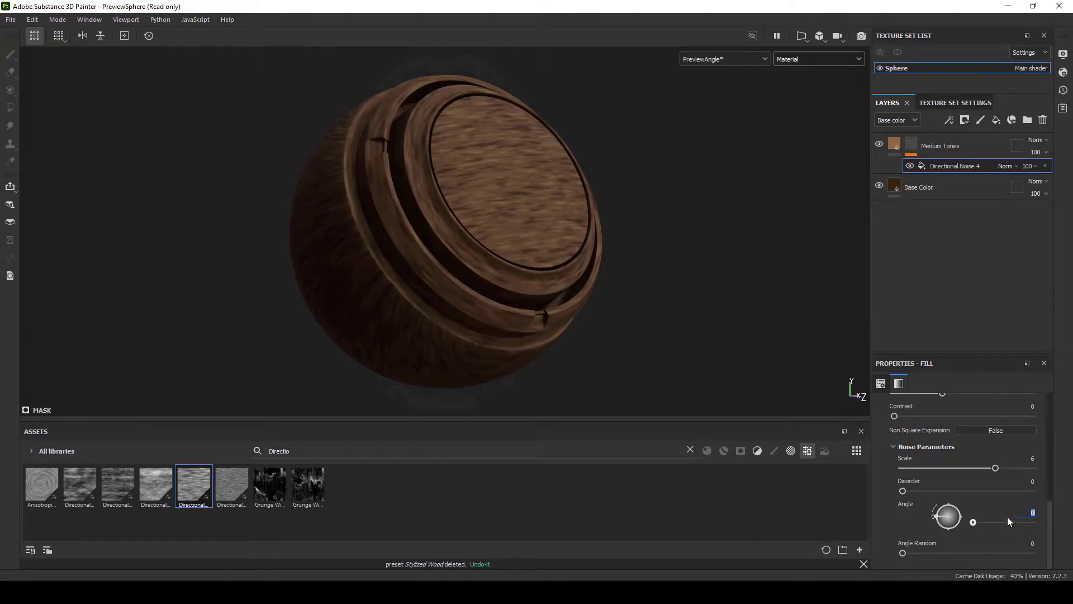
key("Return")
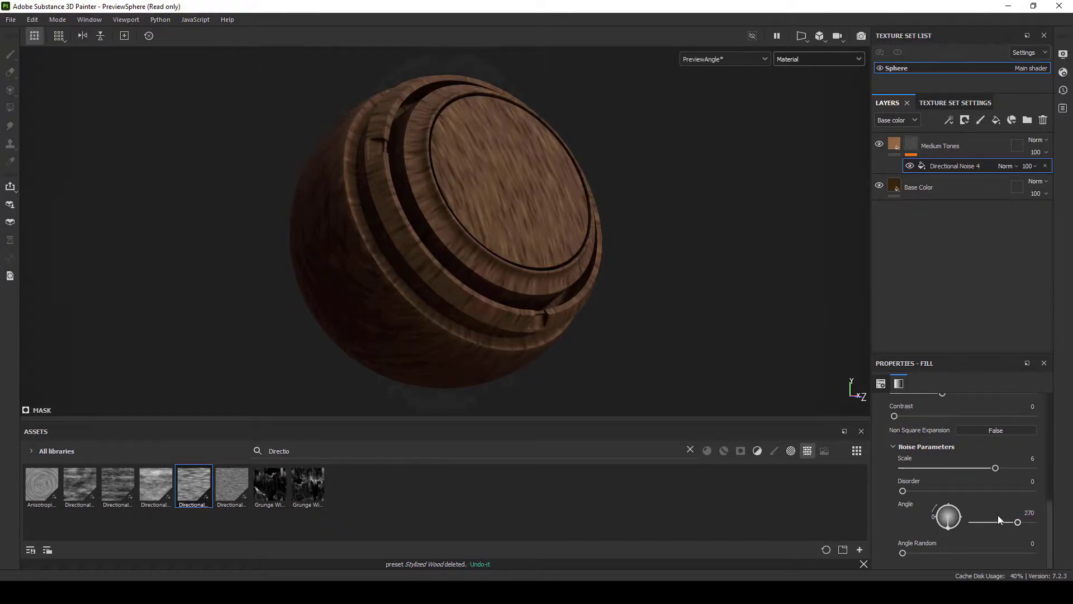
mouse_move(687, 349)
left_mouse_down("alt")
mouse_move(656, 342)
mouse_move(683, 347)
mouse_move(670, 352)
left_mouse_up("alt")
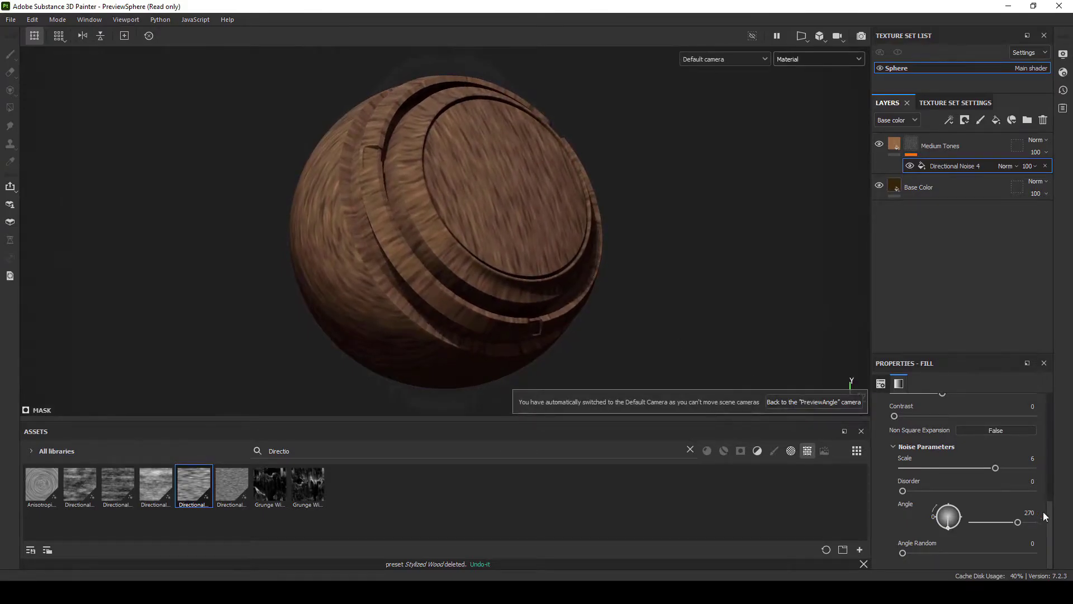
left_click_drag(1050, 521, 1064, 398)
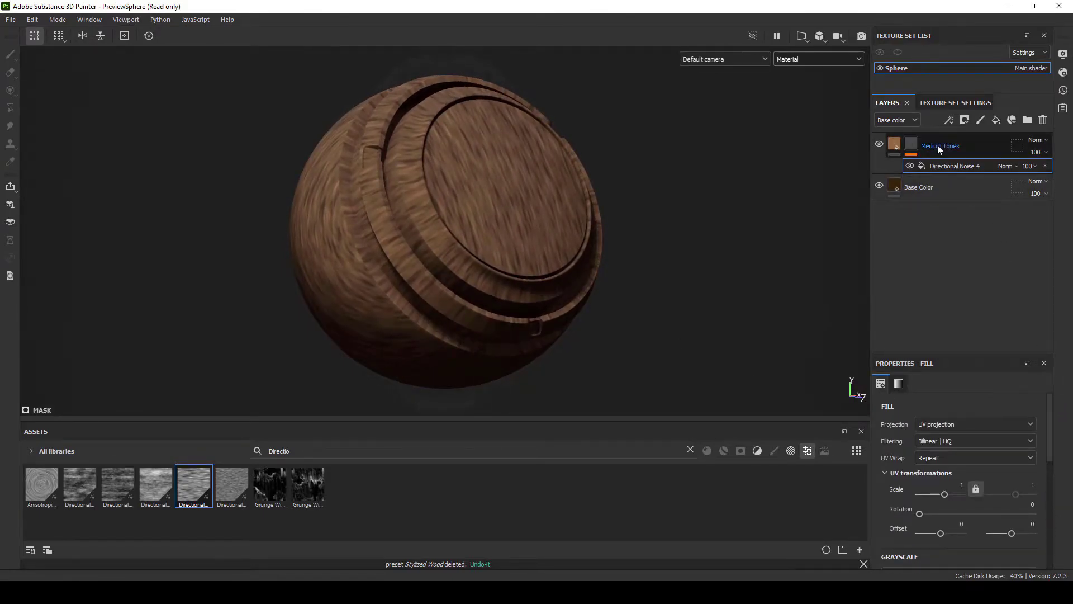
Step: Add a Blur Slope filter above the directional noise in the Medium Tones mask
right_click(914, 147)
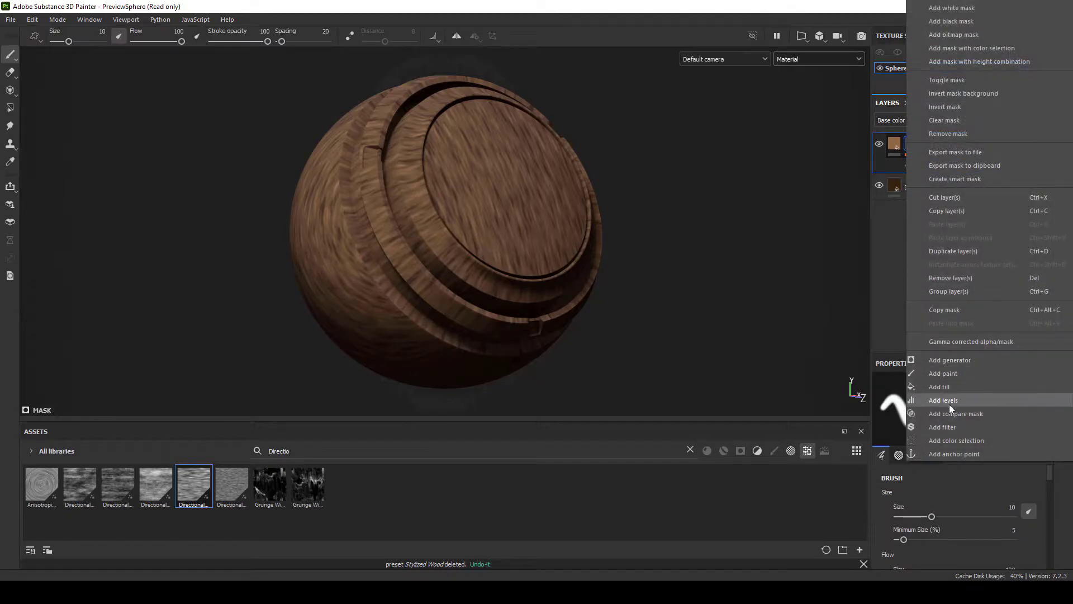
left_click(947, 427)
left_click(937, 409)
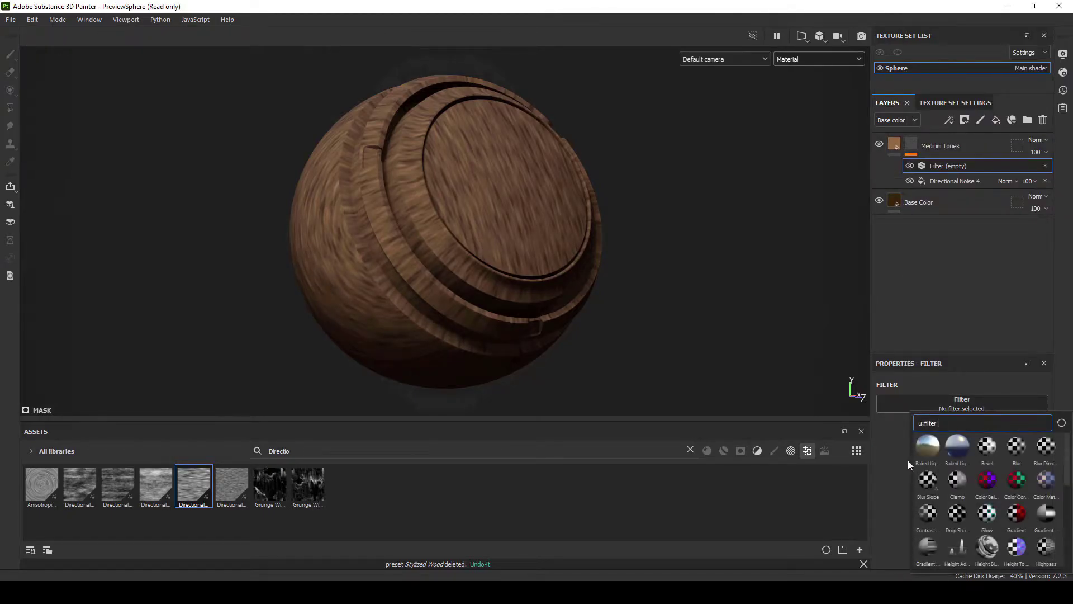
left_click(927, 480)
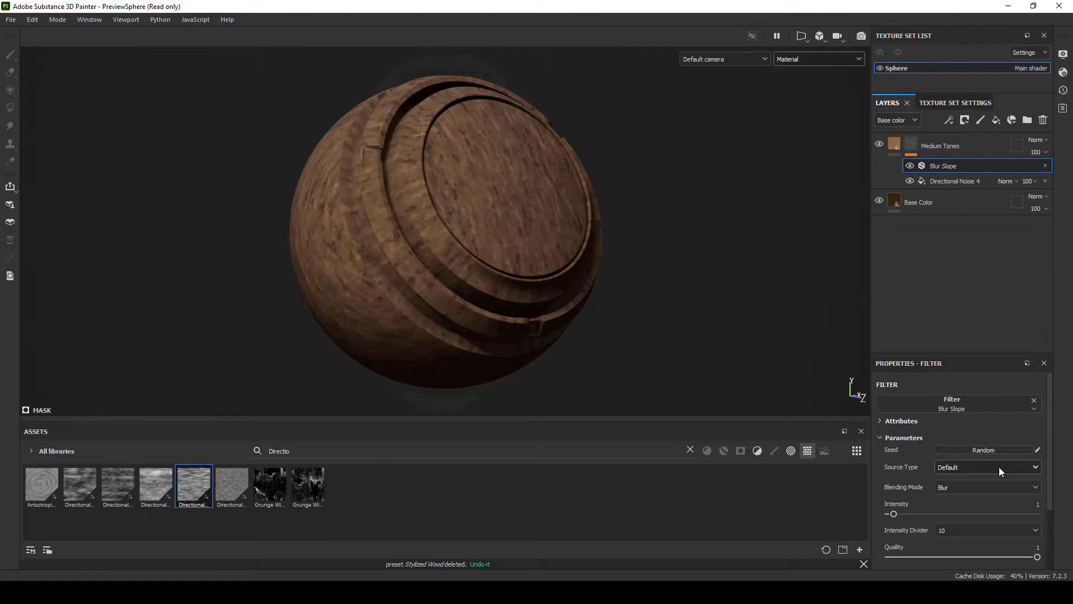
Step: Set the Medium Tones Blur Slope filter's source type to Previous Input and its intensity to 0.5
left_click(955, 469)
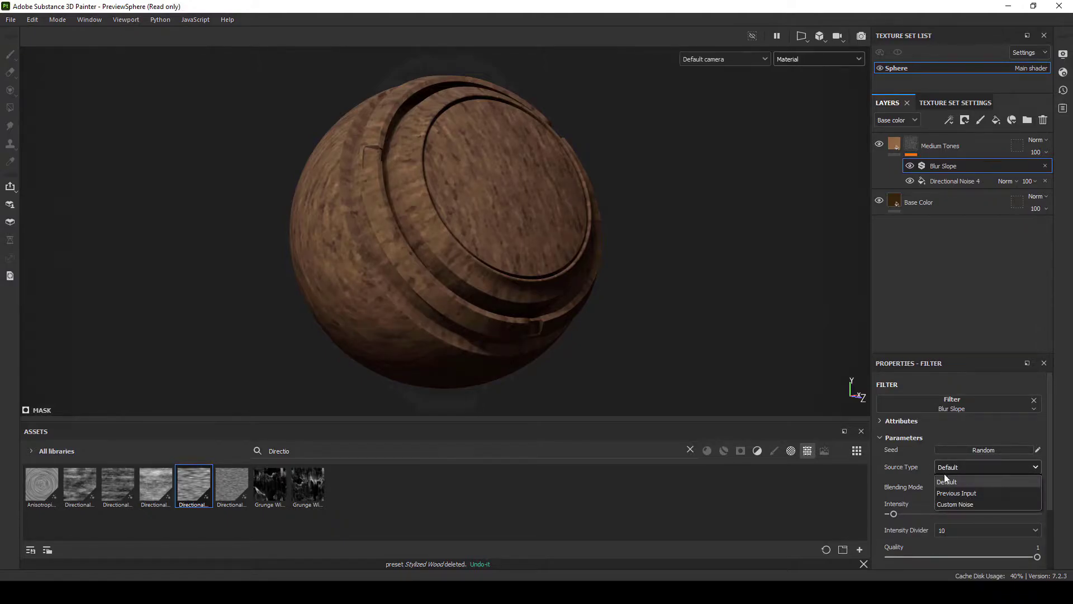
left_click(948, 493)
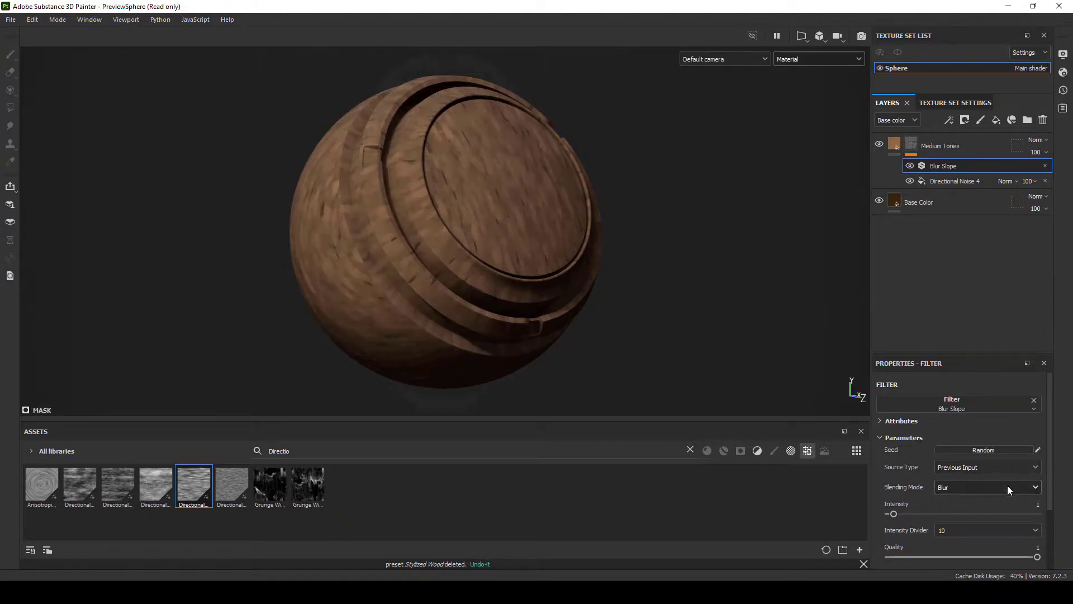
left_click(1037, 504)
type("0.5")
key("Return")
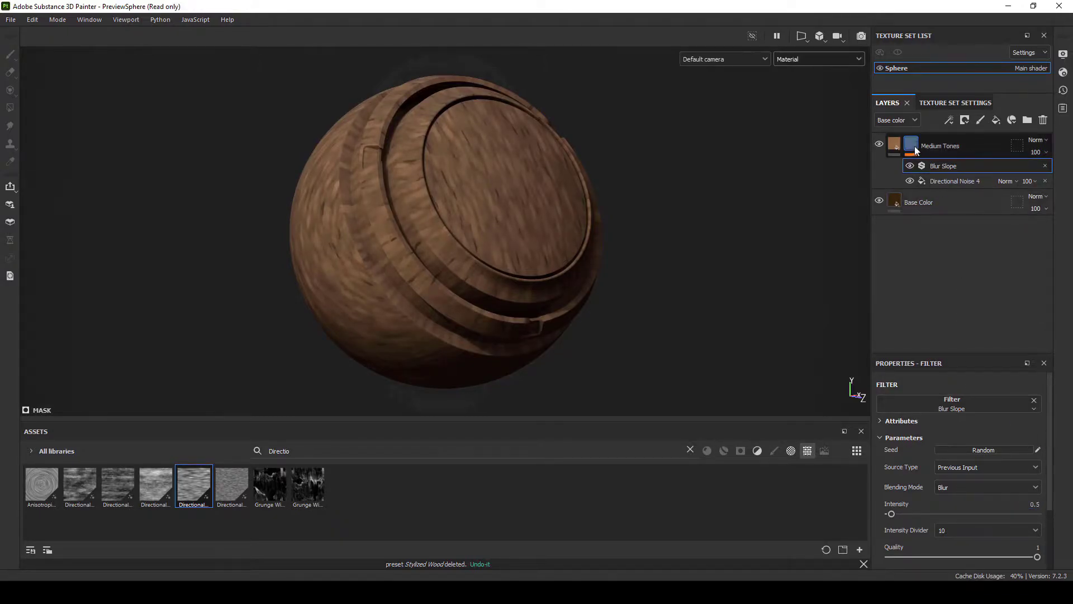
Step: Duplicate the Medium Tones layer and rename the upper copy Light Tones
left_click(932, 146)
key("ctrl+d")
double_click(949, 145)
type("Light Tones")
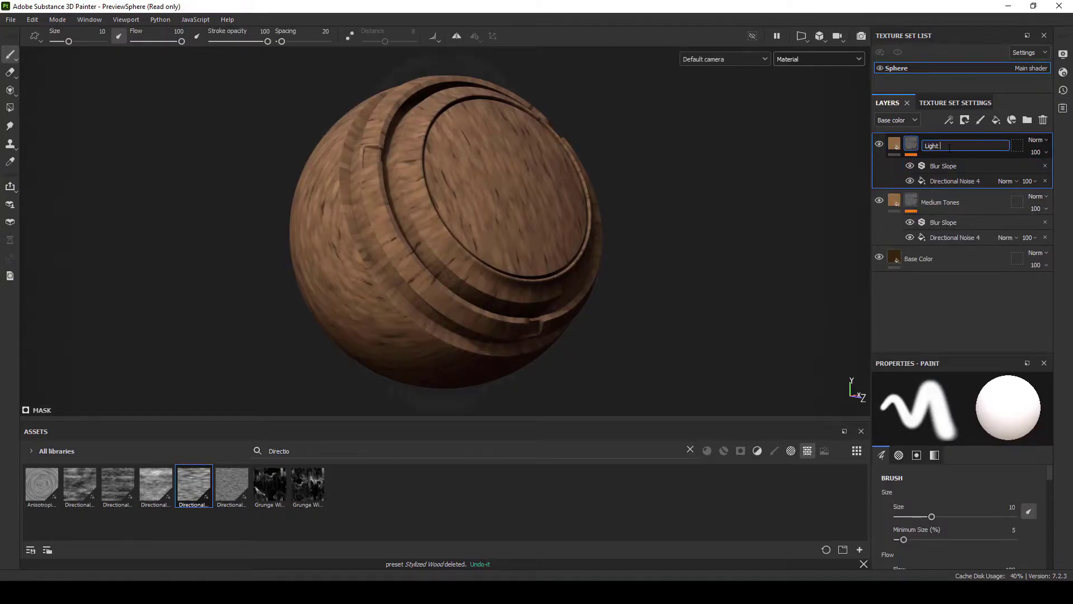
key("Return")
Step: Set the Light Tones layer's base color to d09750, using color code 2 from the Notepad list
left_click(895, 144)
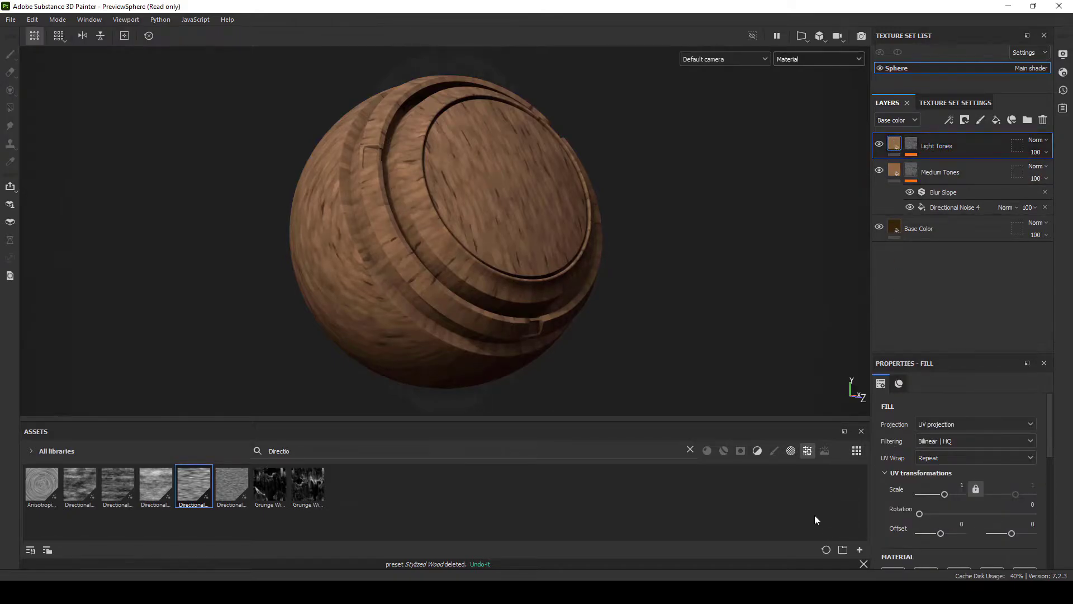
scroll(1051, 437, "down", 5)
scroll(1055, 486, "down", 2)
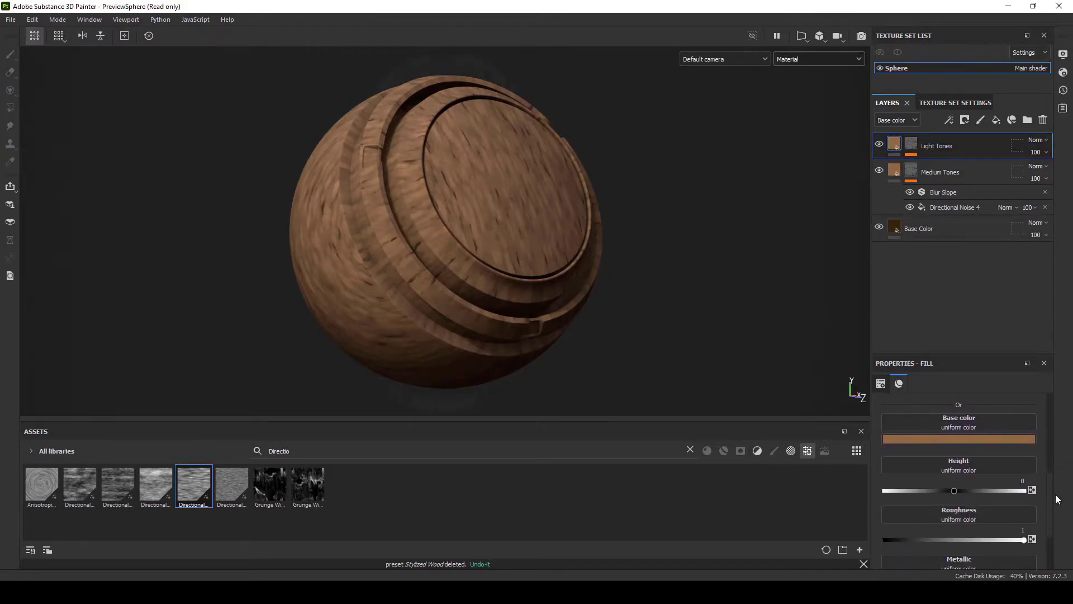
key("alt+Tab")
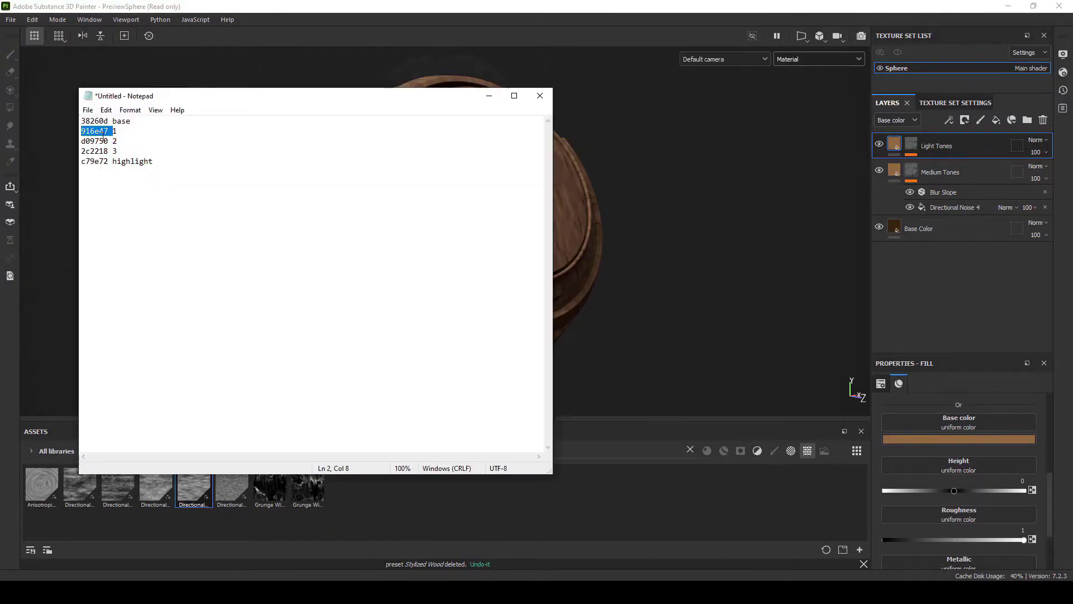
left_click(964, 439)
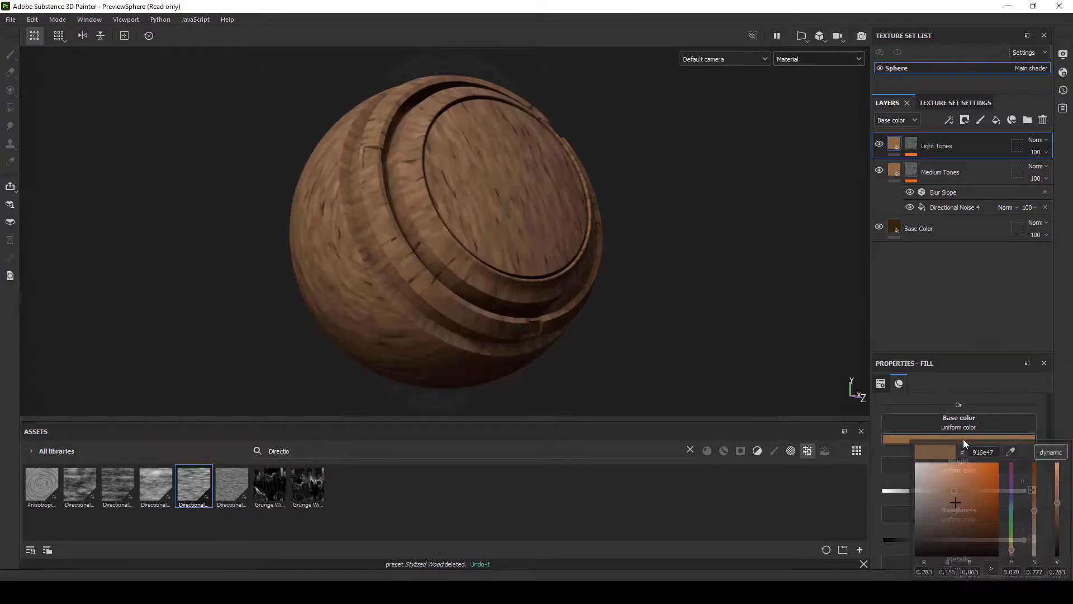
double_click(985, 452)
type("d09750")
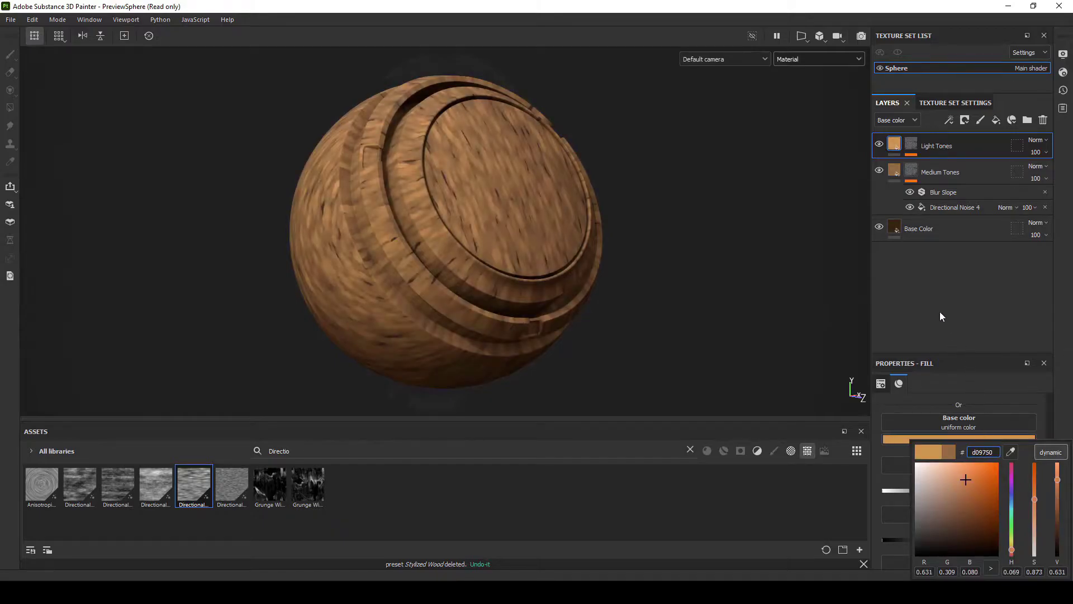
left_click(940, 312)
scroll(1052, 478, "up", 1)
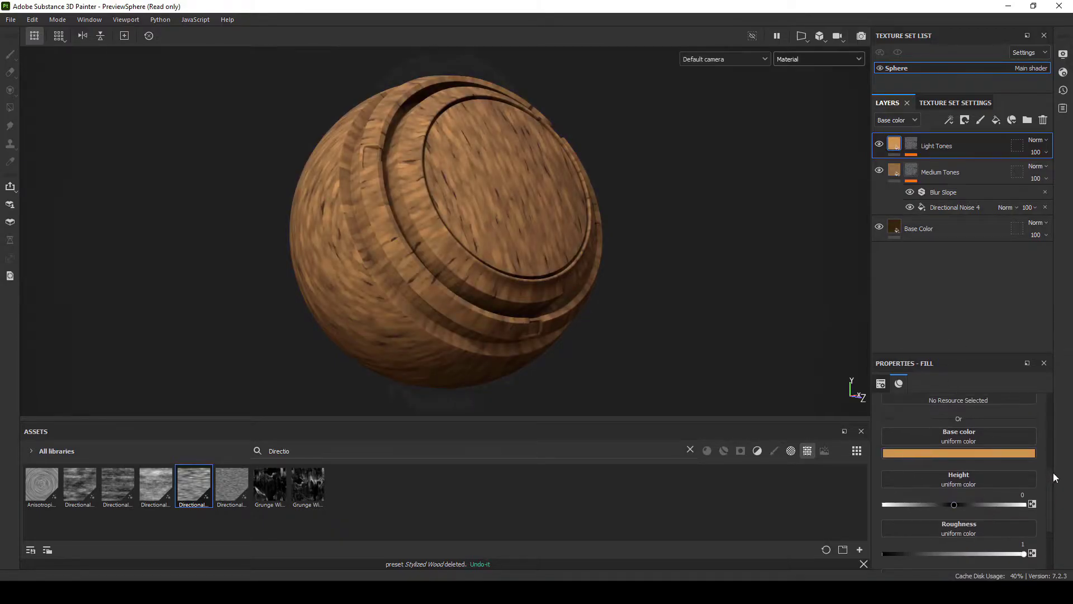
key("ctrl+v")
Step: Set the noise scale of Directional Noise 4 in the Light Tones mask to 3
left_click(930, 182)
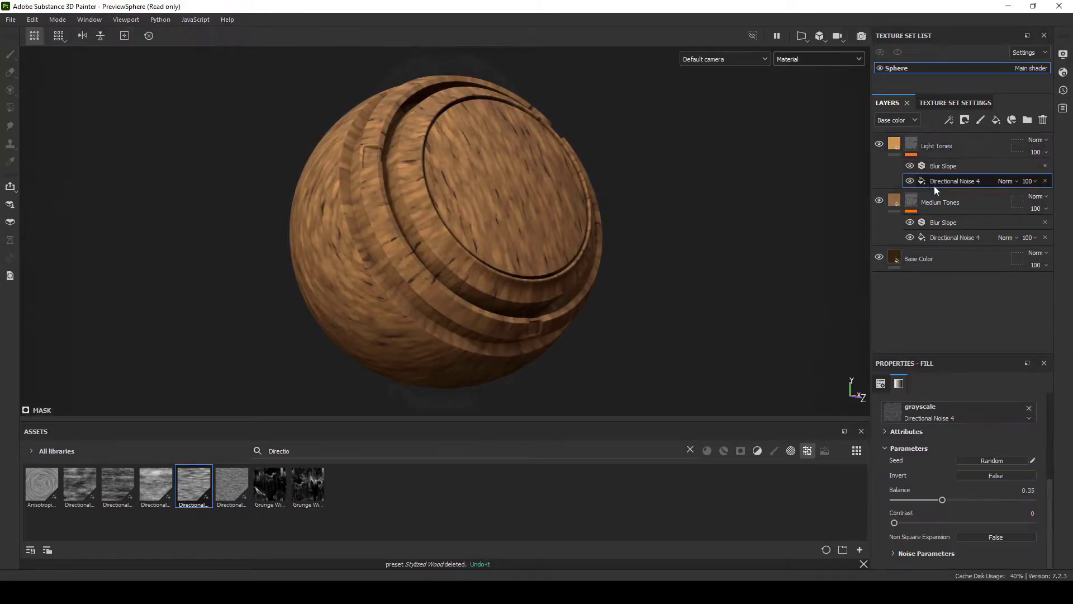
left_click(941, 554)
scroll(1051, 511, "down", 3)
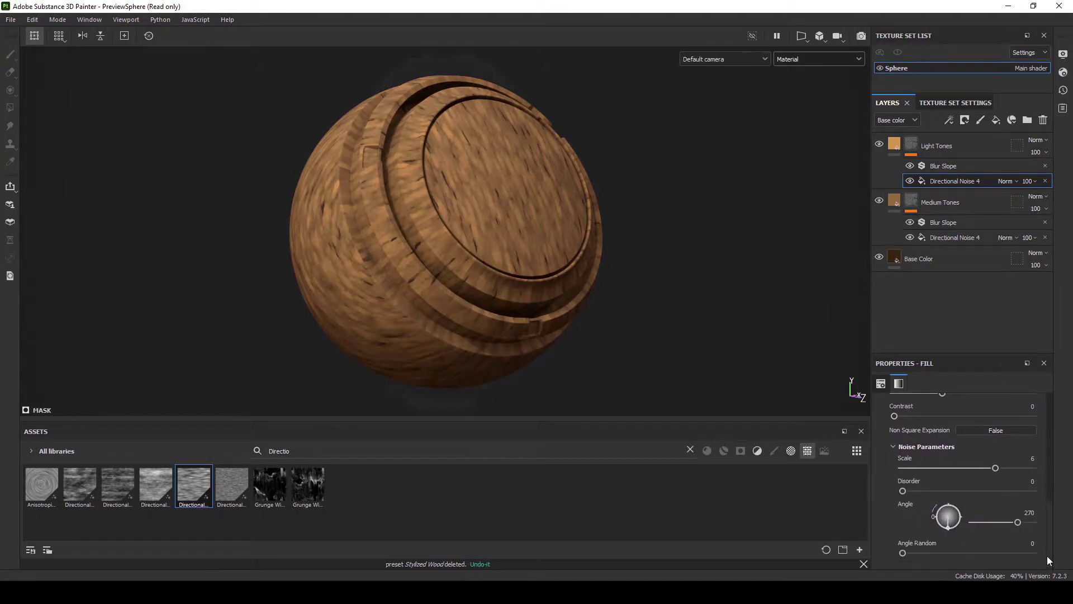
left_click_drag(995, 473, 945, 468)
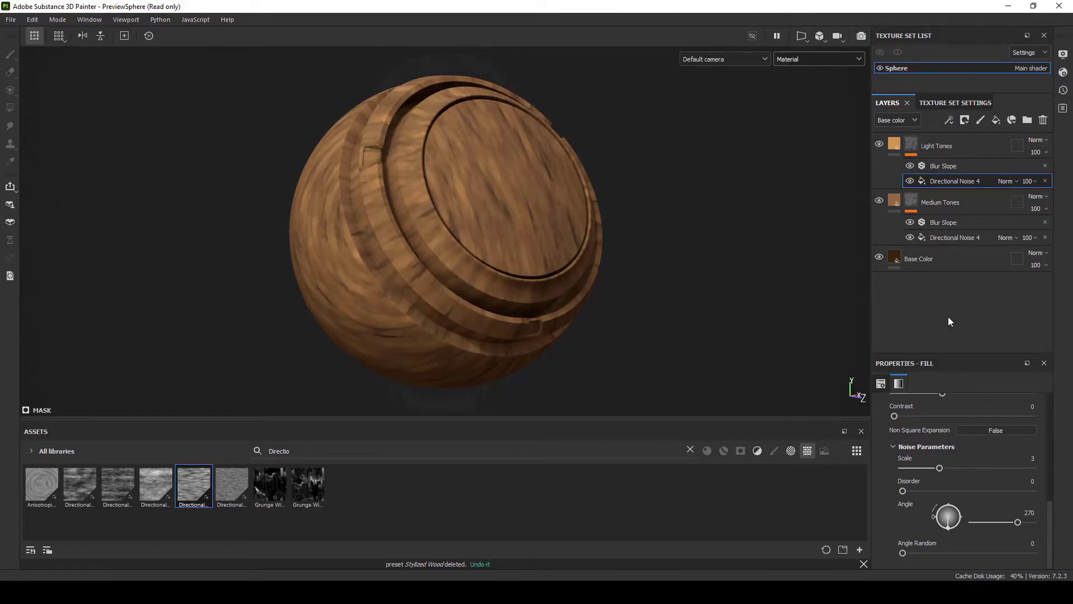
Step: Duplicate the Light Tones layer and rename the upper copy Dark Tones
left_click(910, 146)
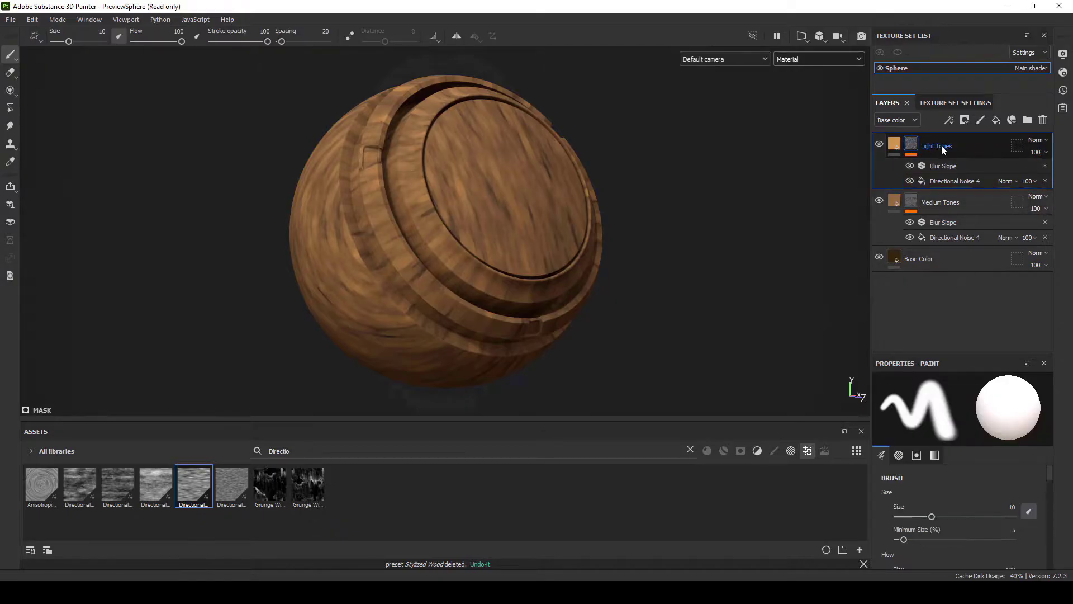
key("ctrl+d")
double_click(939, 147)
type("Dark Tones")
key("Return")
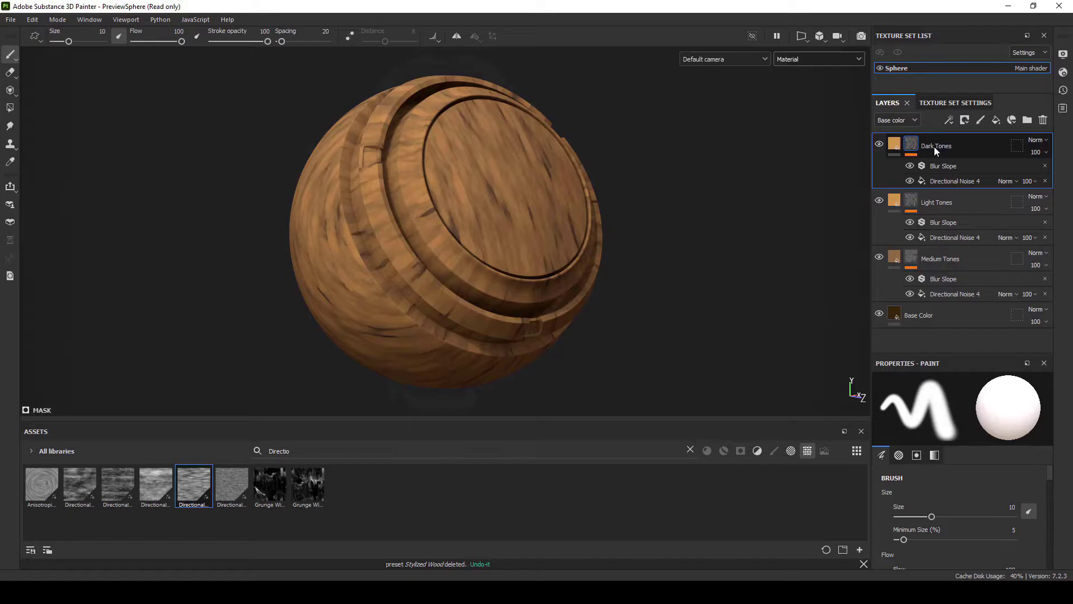
Step: Set the Dark Tones layer's base color to 2c2218, using color code 3 from the Notepad list
left_click(894, 144)
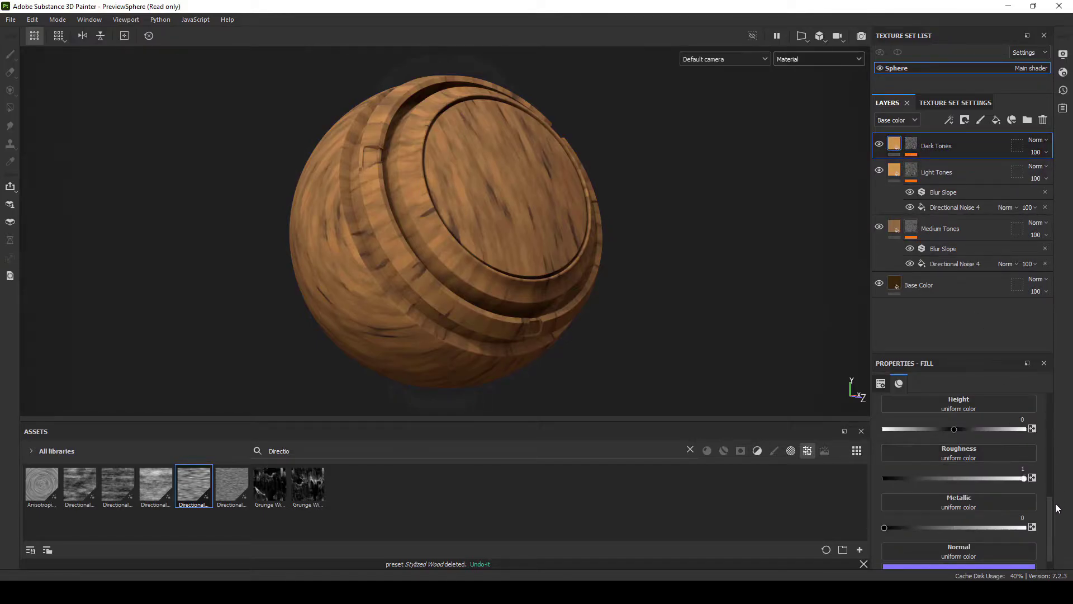
scroll(1055, 498, "up", 3)
scroll(1054, 492, "up", 2)
key("alt+Tab")
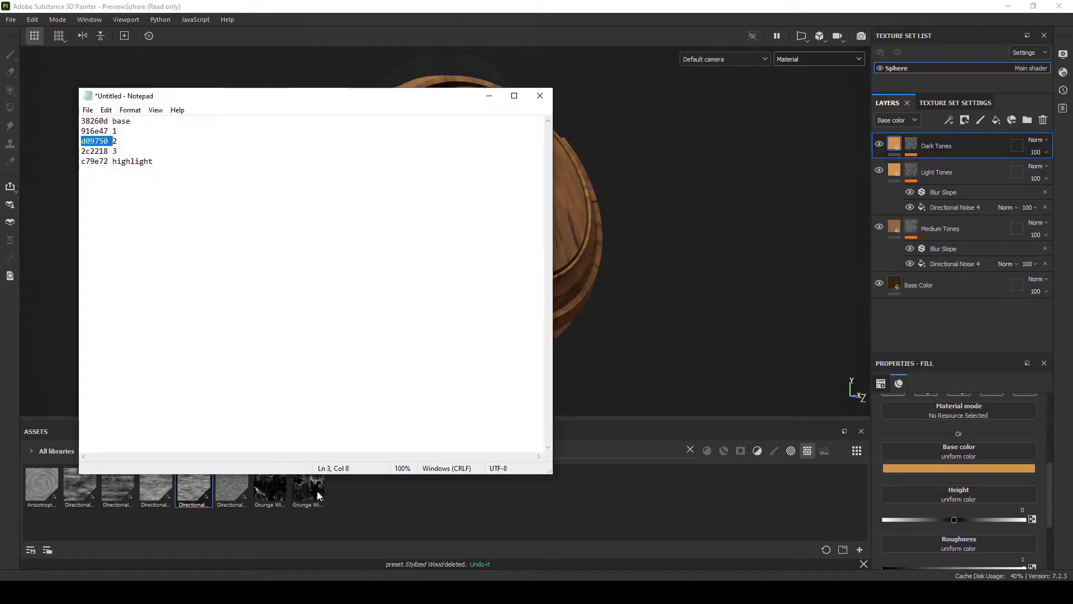
left_click(940, 468)
left_click(984, 337)
type("2c2218")
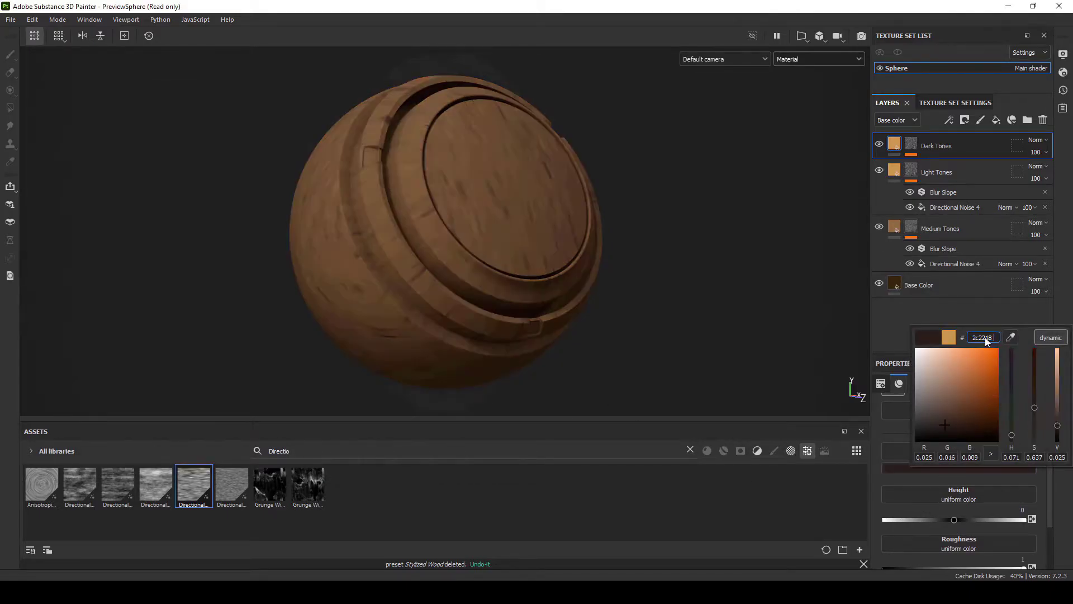
left_click(883, 316)
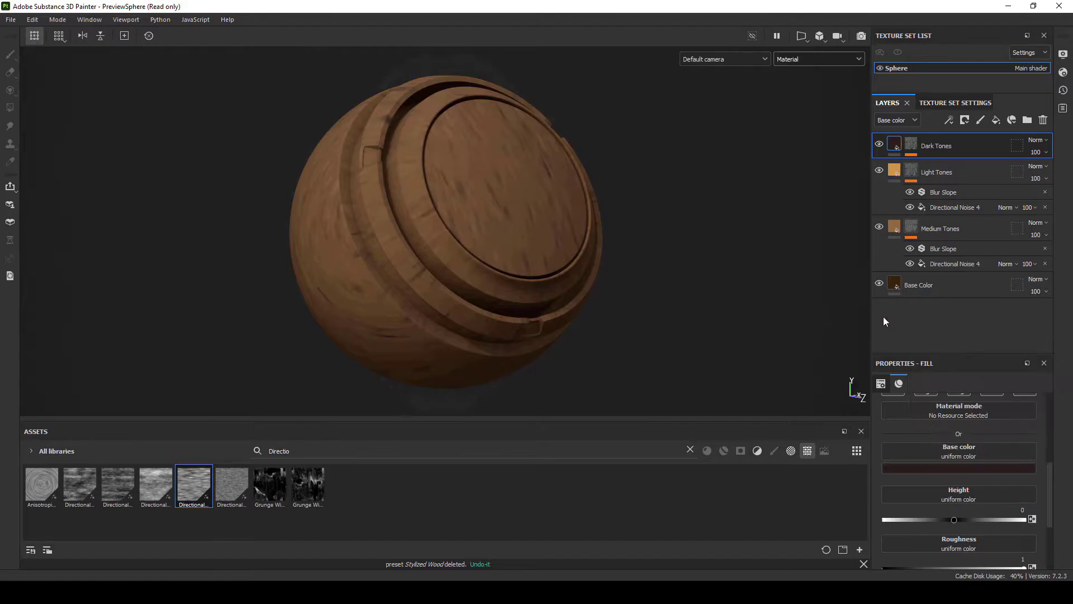
key("ctrl+v")
Step: Set the noise scale of Directional Noise 4 in the Dark Tones mask to 4 and increase its disorder
left_click(928, 181)
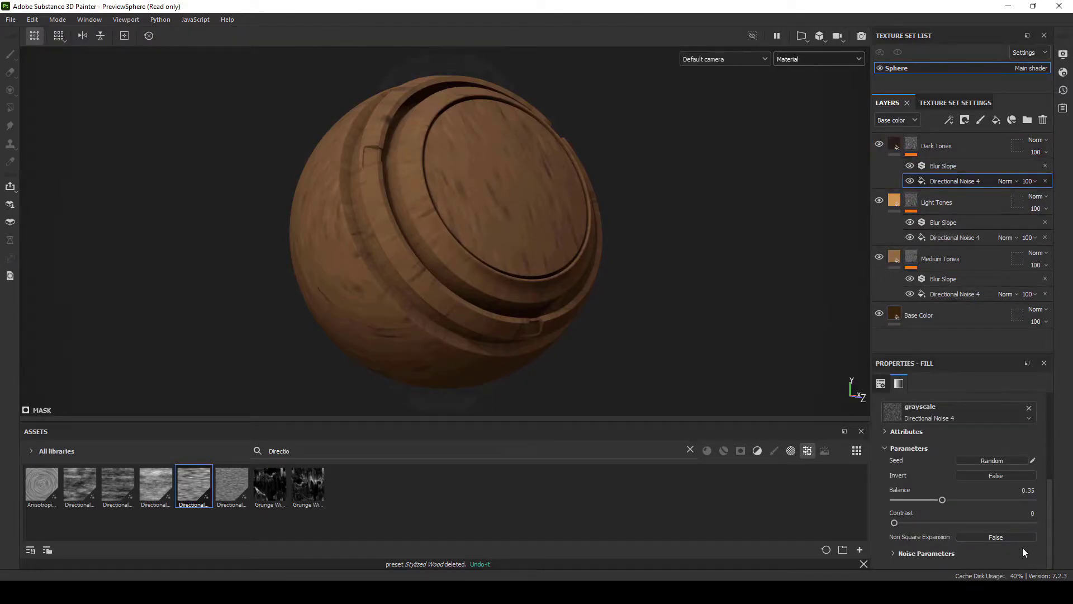
left_click(926, 553)
left_click_drag(1051, 525, 1048, 565)
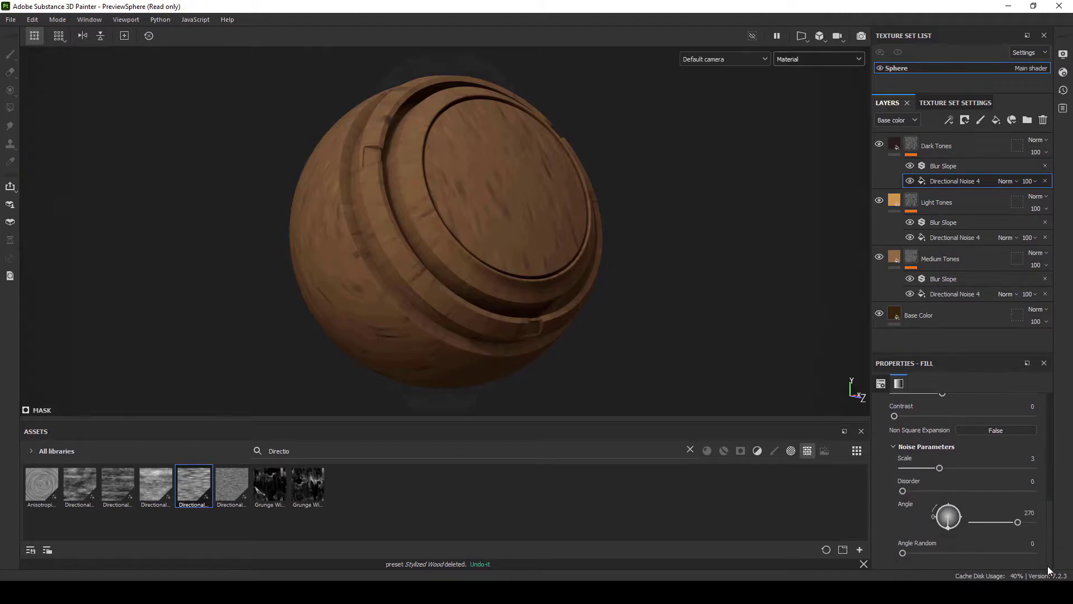
left_click_drag(939, 468, 956, 468)
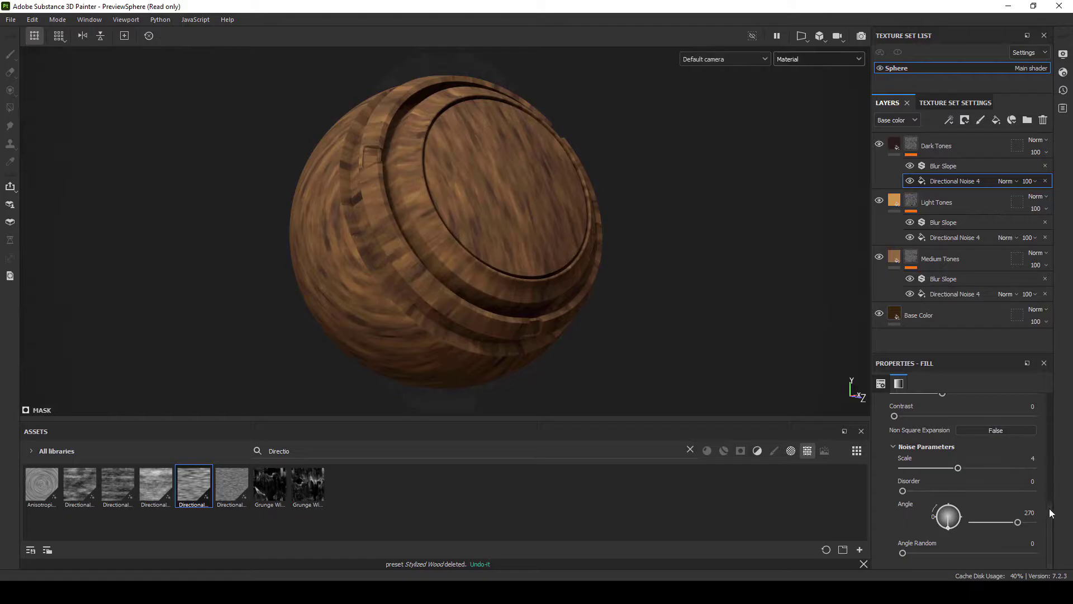
left_click_drag(902, 492, 961, 498)
left_click_drag(1051, 559, 1056, 411)
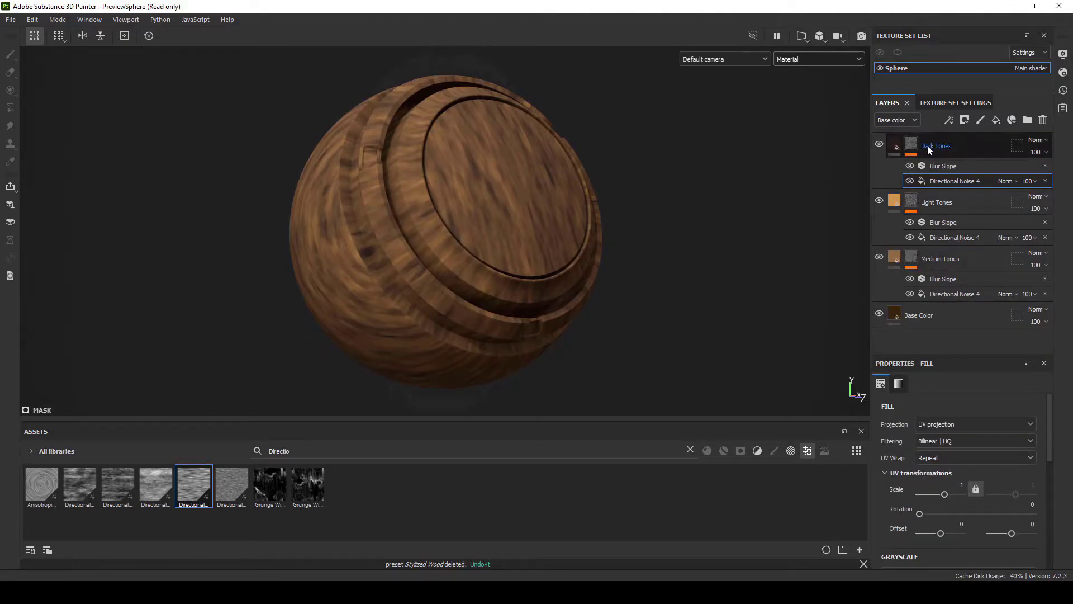
Step: Add a fill layer named Highlight above Dark Tones and set its roughness to 1
left_click(996, 120)
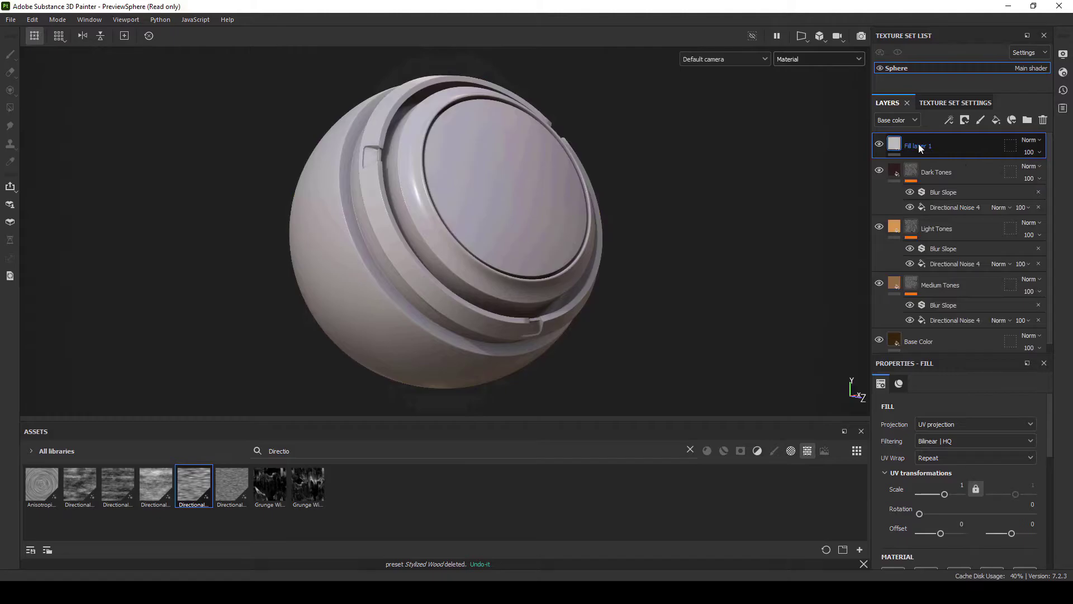
type("Highlight")
key("Return")
left_click_drag(1051, 441, 1054, 501)
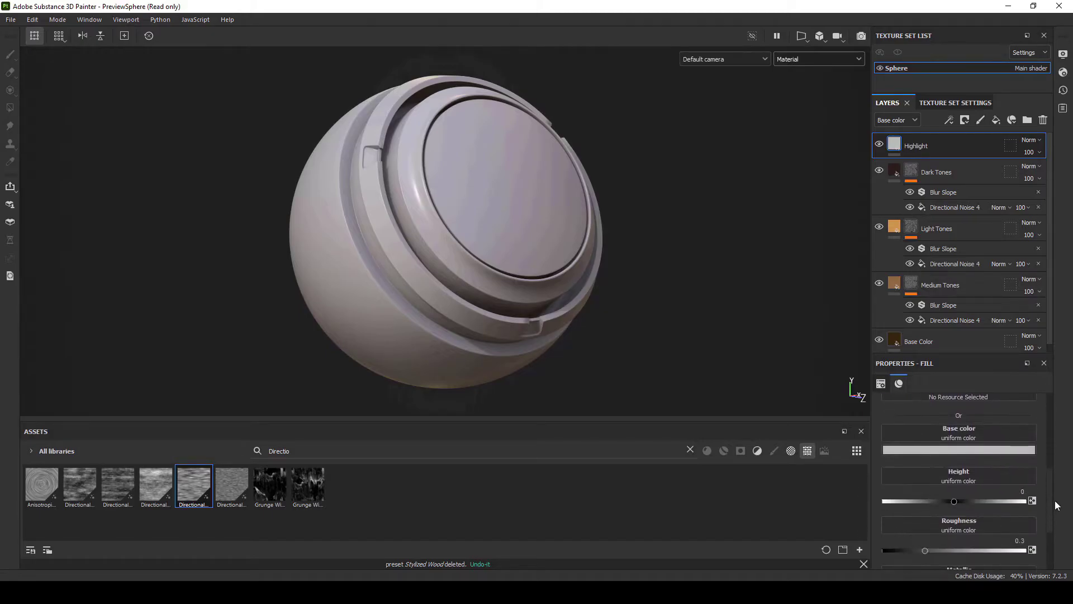
left_click_drag(974, 548, 1047, 545)
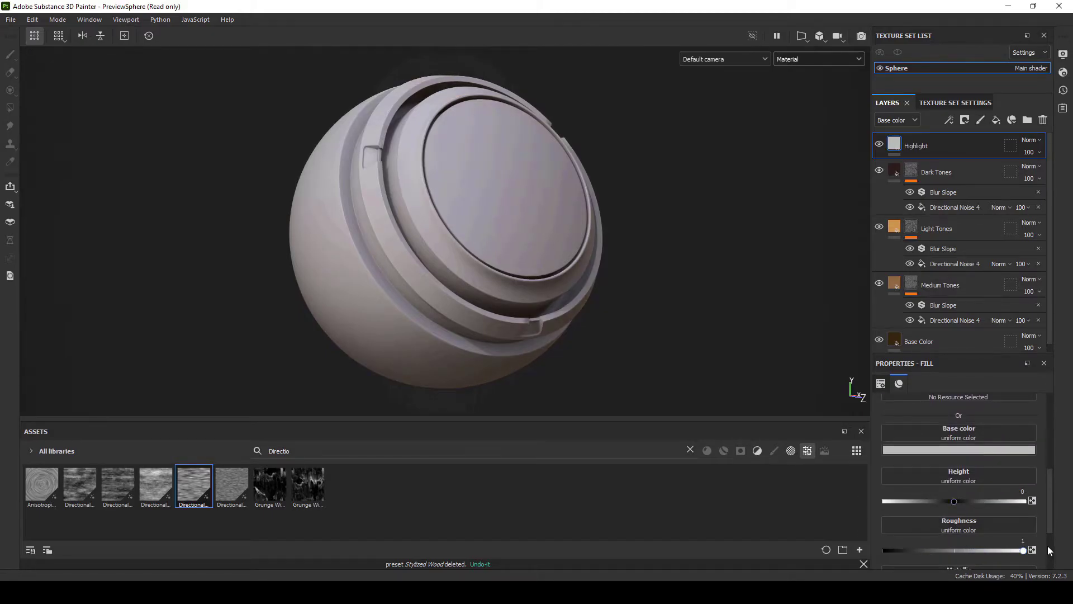
Step: Copy the highlight color code from Notepad and set the Highlight layer's base color to c79e72
left_click(961, 450)
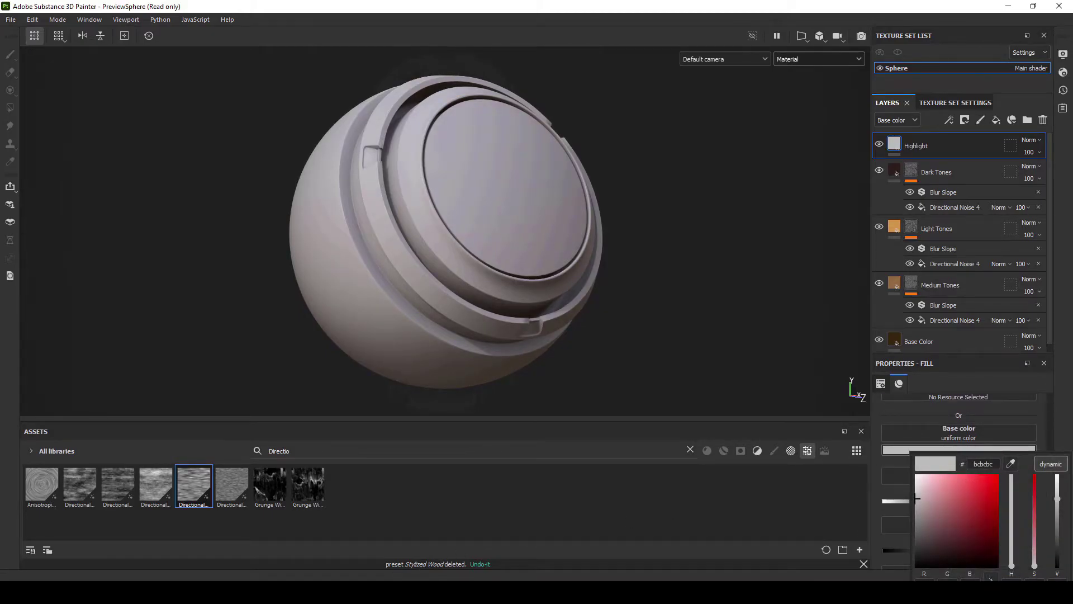
key("alt+Tab")
double_click(94, 161)
key("ctrl+c")
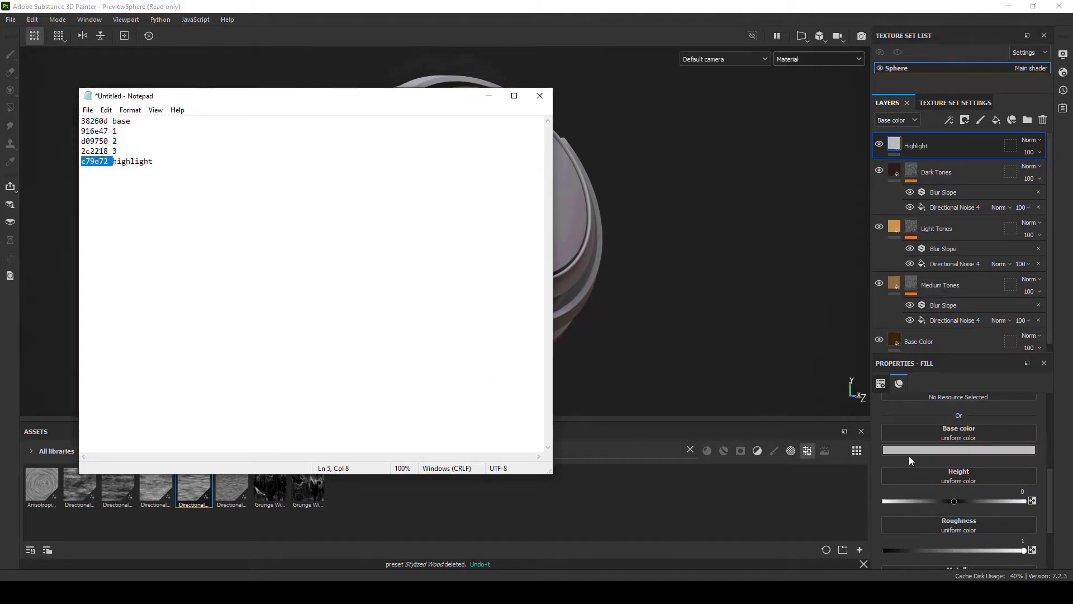
key("alt+Tab")
left_click(975, 461)
key("ctrl+v")
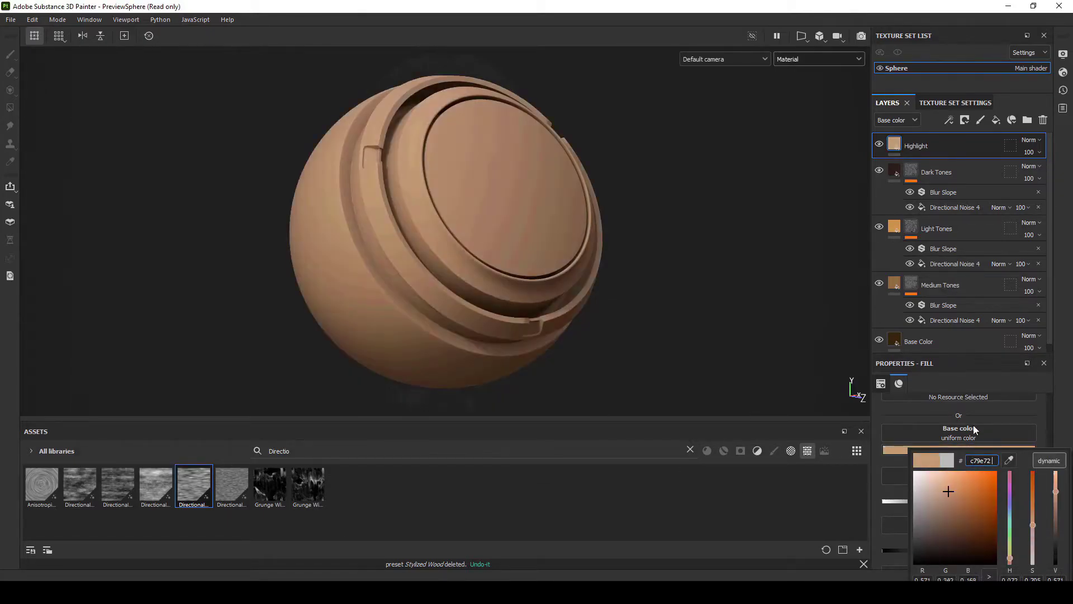
left_click(966, 380)
Step: Add a black mask to the Highlight layer and give the mask a Curvature generator
right_click(906, 145)
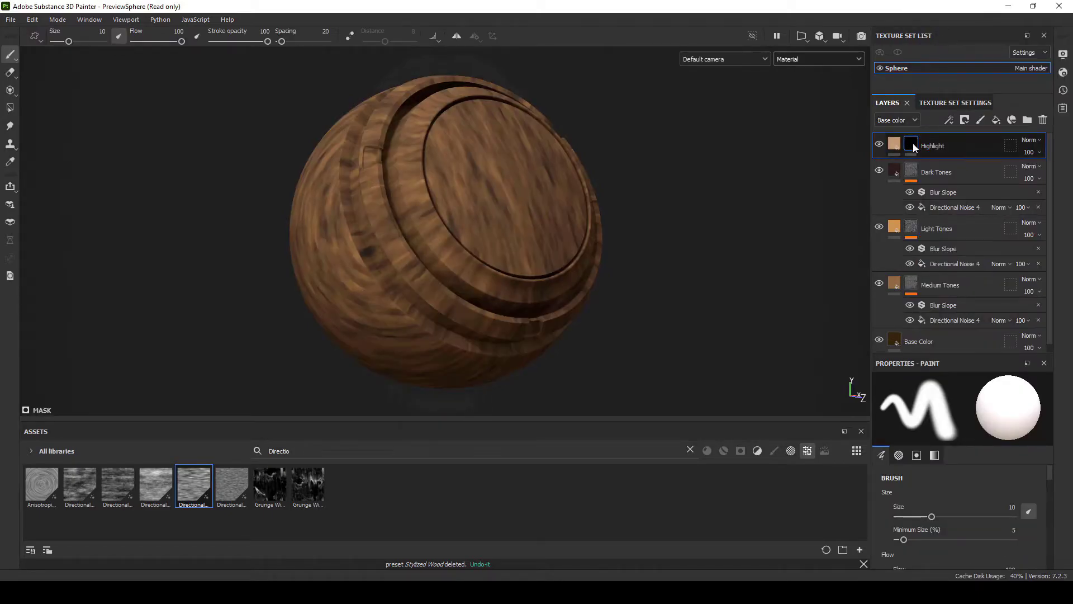
right_click(912, 144)
left_click(947, 501)
left_click(962, 423)
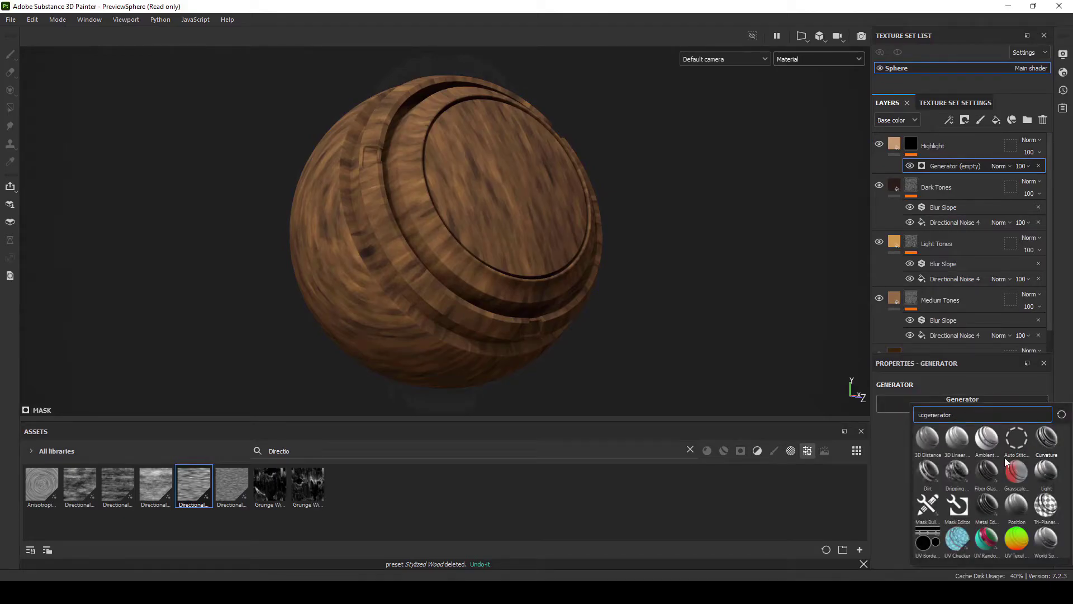
left_click(1046, 439)
Step: Set the global balance of the Highlight mask's Curvature generator to 0.37
scroll(1028, 480, "down", 3)
left_click_drag(952, 432, 944, 434)
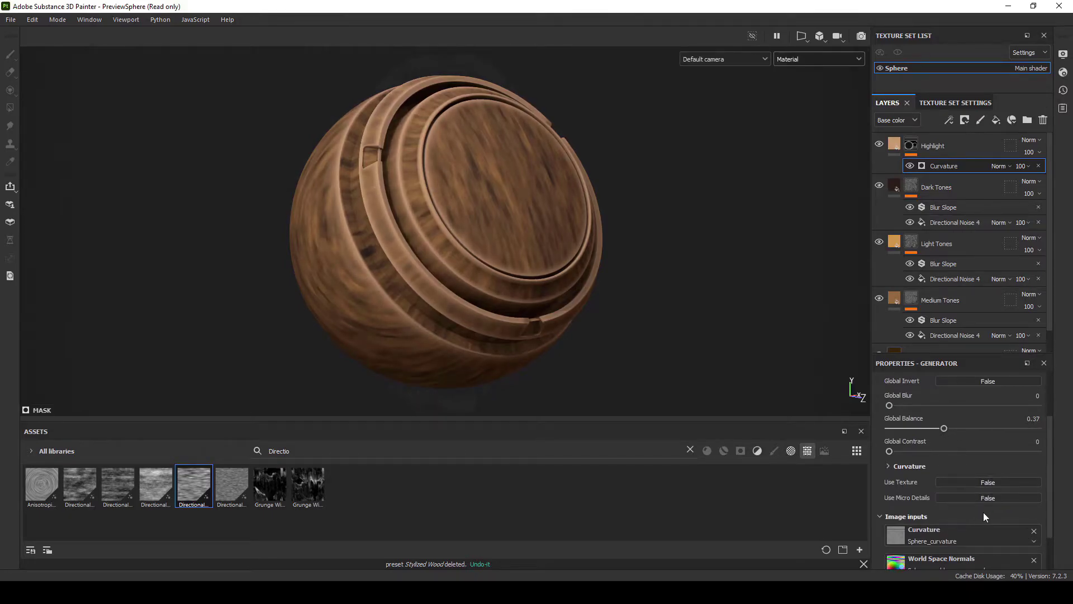
left_click_drag(1051, 504, 1049, 474)
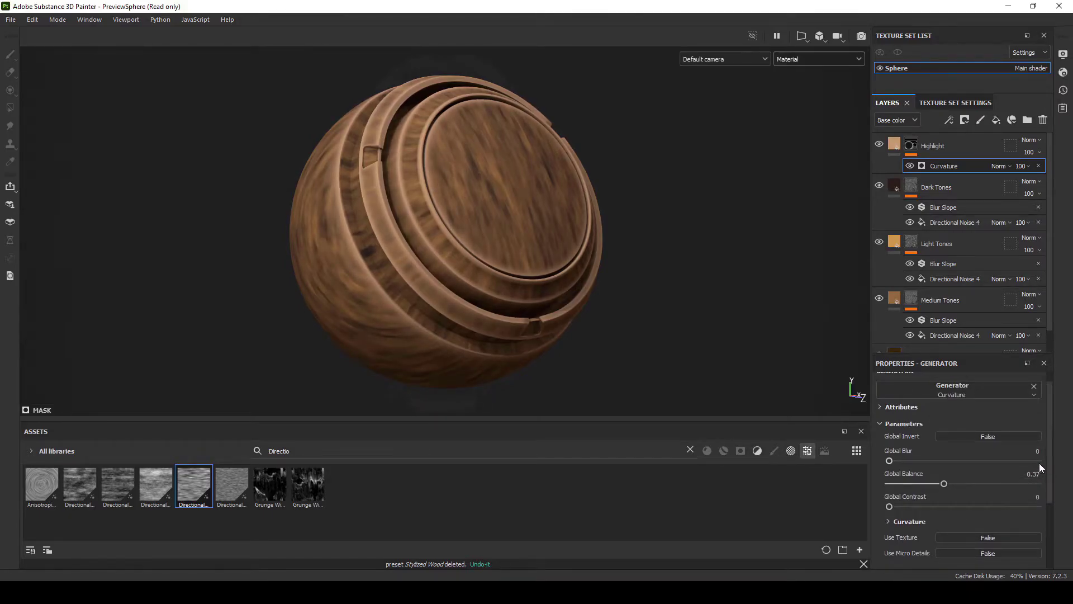
Step: Add a Blur Slope filter to the Highlight layer's mask above the Curvature generator
left_click(940, 147)
right_click(914, 149)
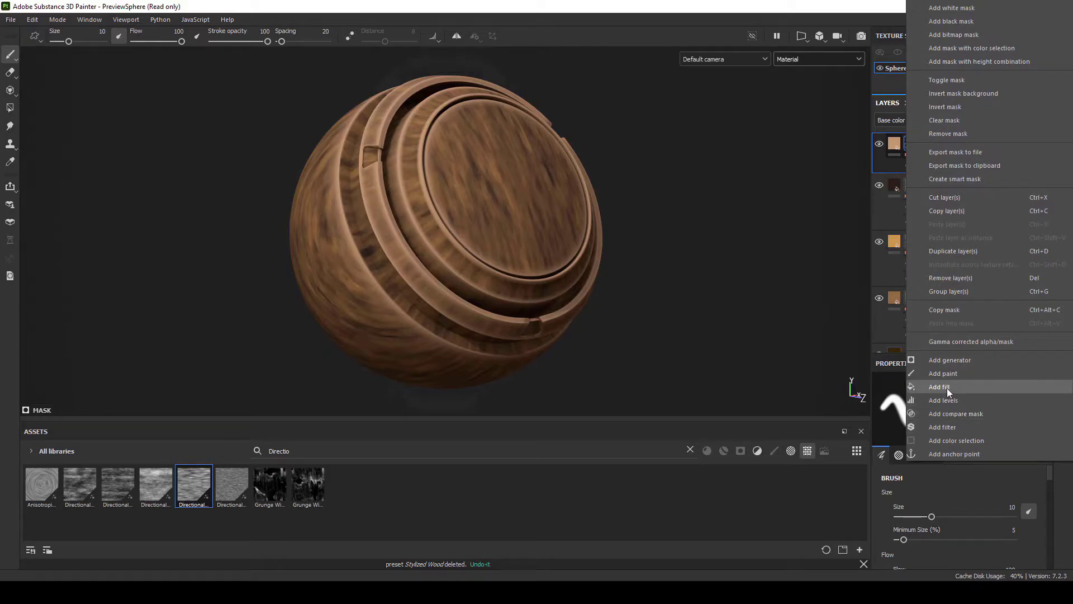
left_click(950, 427)
left_click(937, 404)
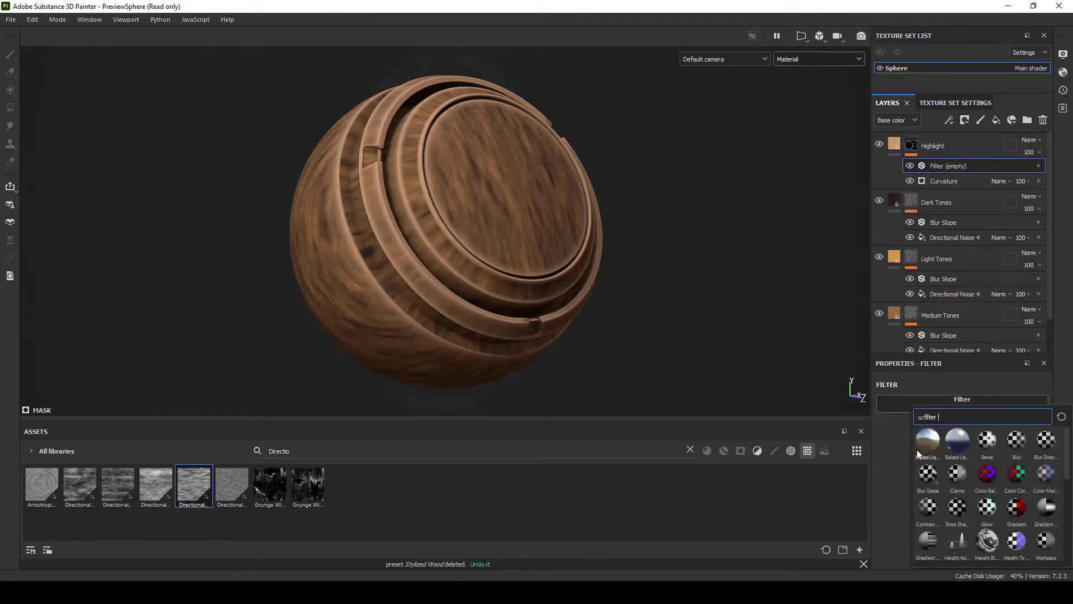
left_click(926, 475)
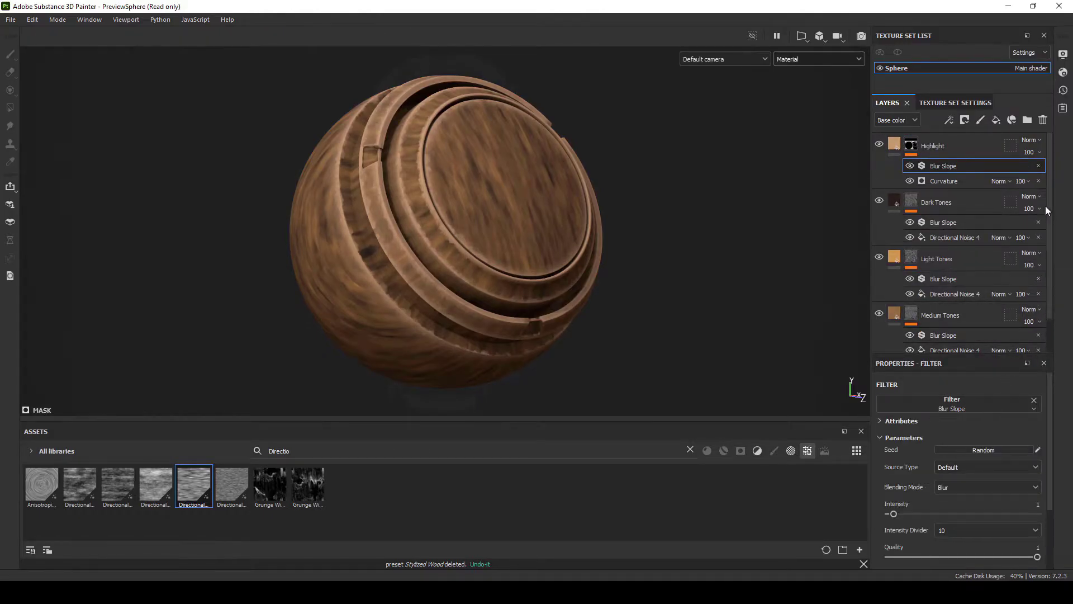
Step: Assign Clouds 3 as the Blur Slope filter's custom noise and set its source type to Custom Noise
scroll(1047, 237, "down", 1)
scroll(1044, 422, "down", 3)
left_click_drag(309, 458, 247, 448)
type("clouds")
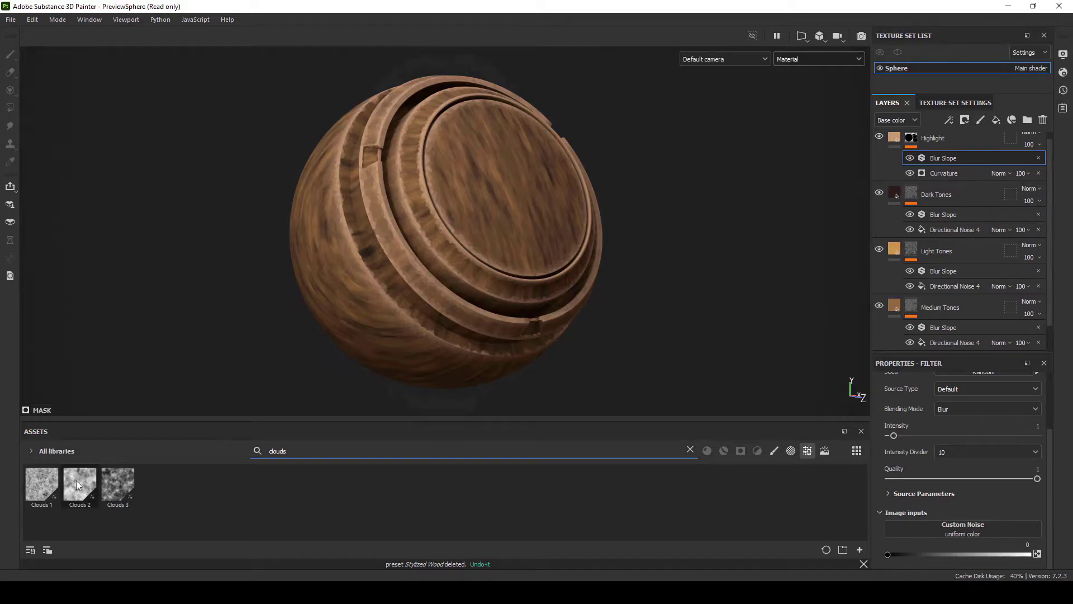
left_click_drag(118, 485, 950, 531)
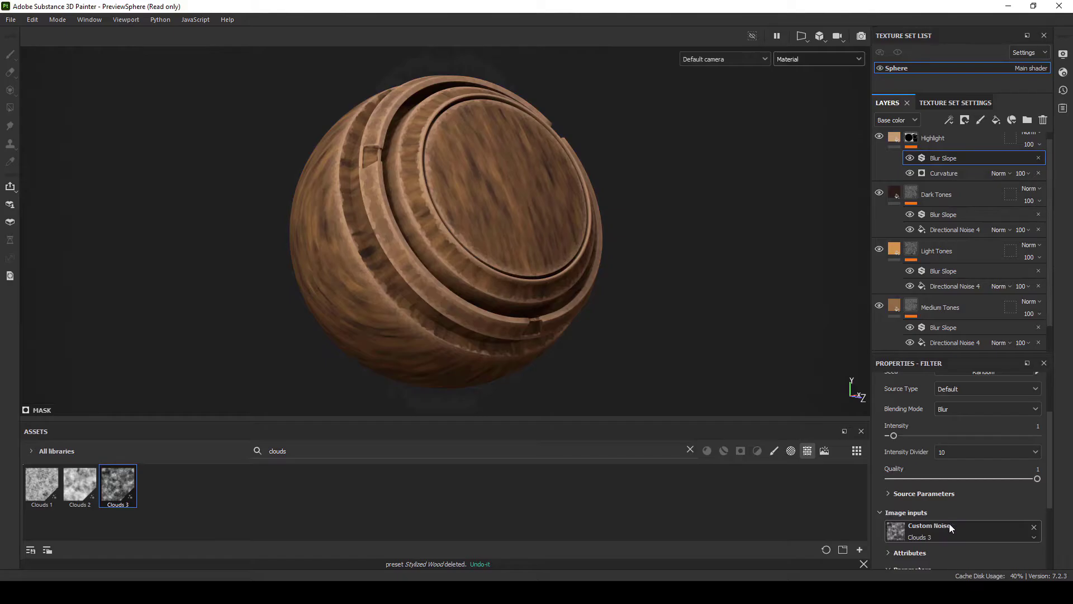
left_click(957, 387)
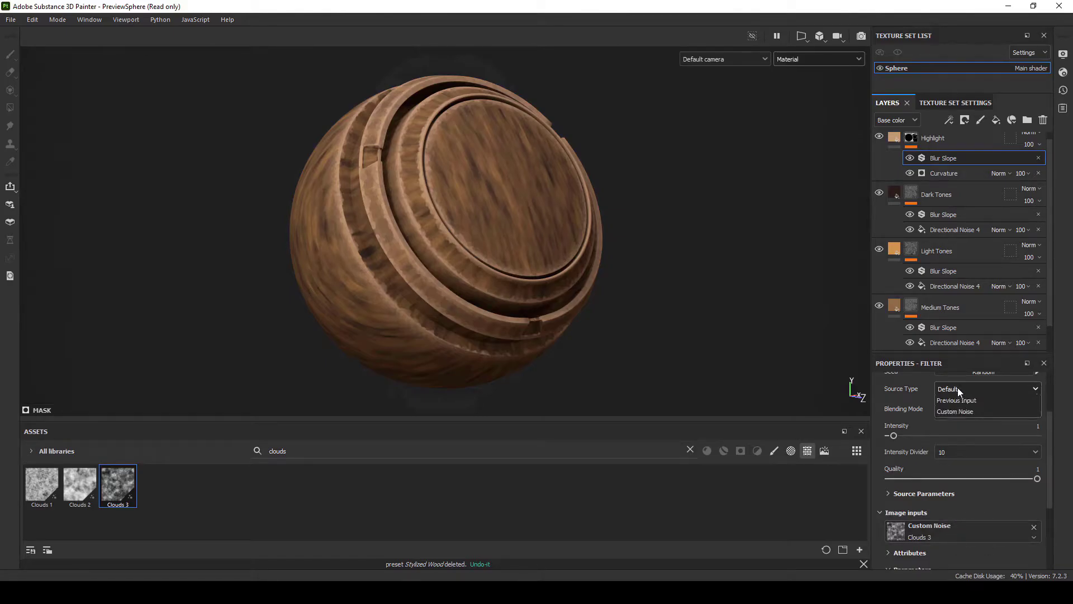
left_click(959, 426)
right_click_drag(492, 280, 444, 328, "alt")
left_click_drag(443, 328, 426, 269, "alt")
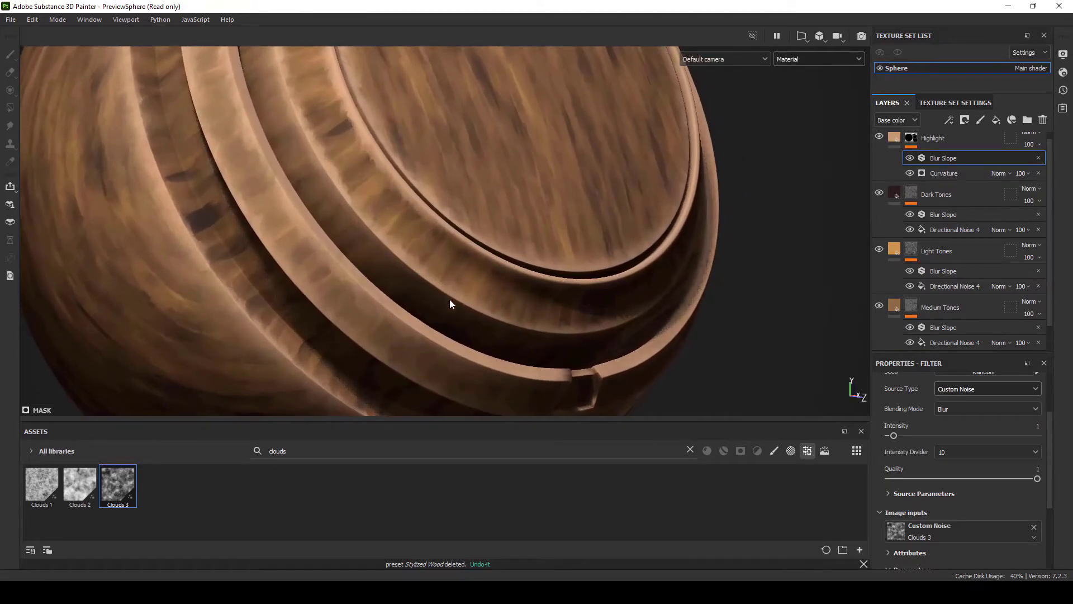
Step: Compare Clouds 2 and Clouds 1 as the Blur Slope filter's custom noise and keep Clouds 2
left_click_drag(80, 483, 912, 526)
left_click_drag(42, 483, 917, 532)
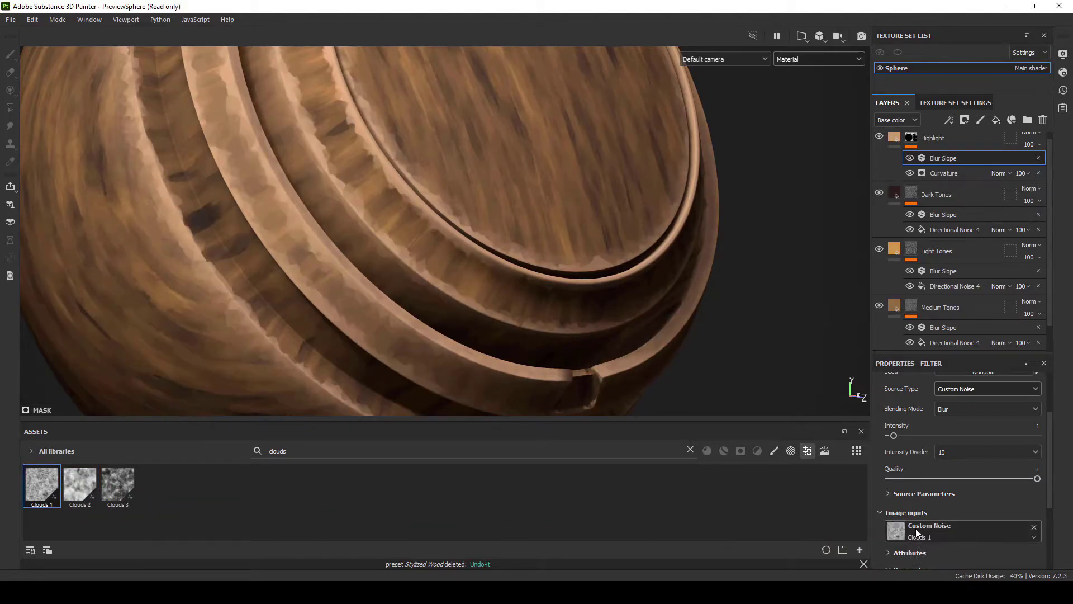
scroll(421, 342, "down", 5)
mouse_move(424, 307)
left_mouse_down("alt")
mouse_move(302, 313)
mouse_move(428, 304)
left_mouse_up("alt")
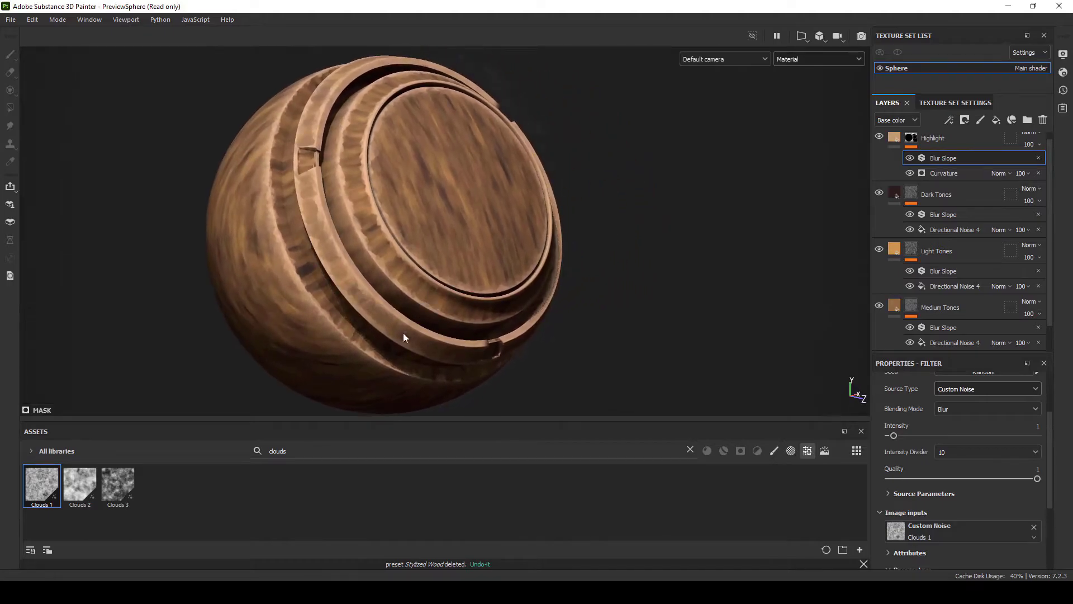
left_click_drag(93, 475, 929, 535)
left_click_drag(538, 331, 462, 318, "alt")
Step: Set the Highlight layer's opacity to 55
scroll(1049, 466, "up", 3)
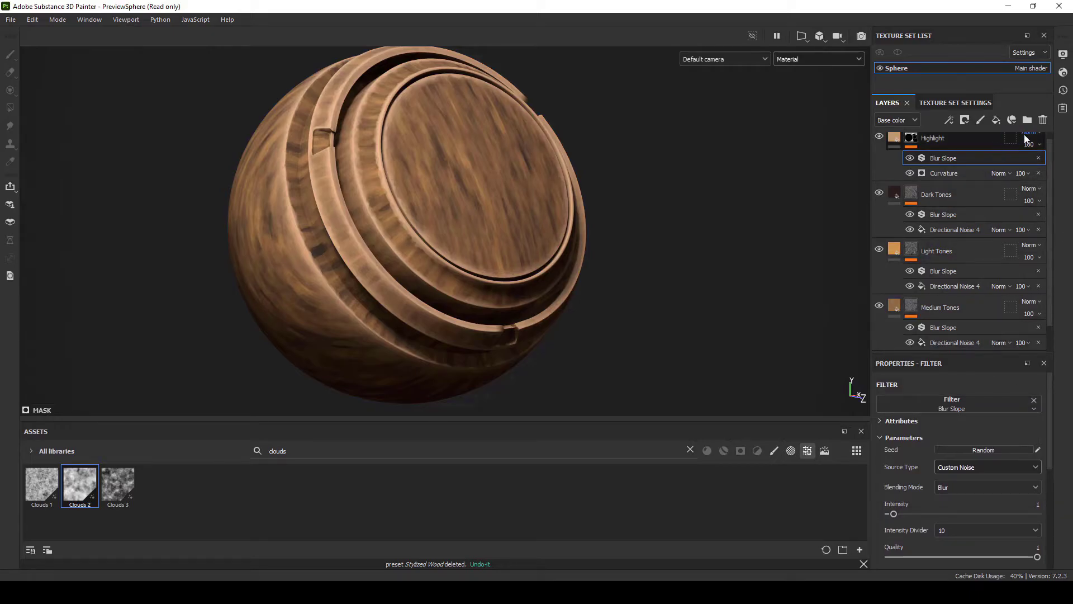
scroll(1037, 144, "up", 1)
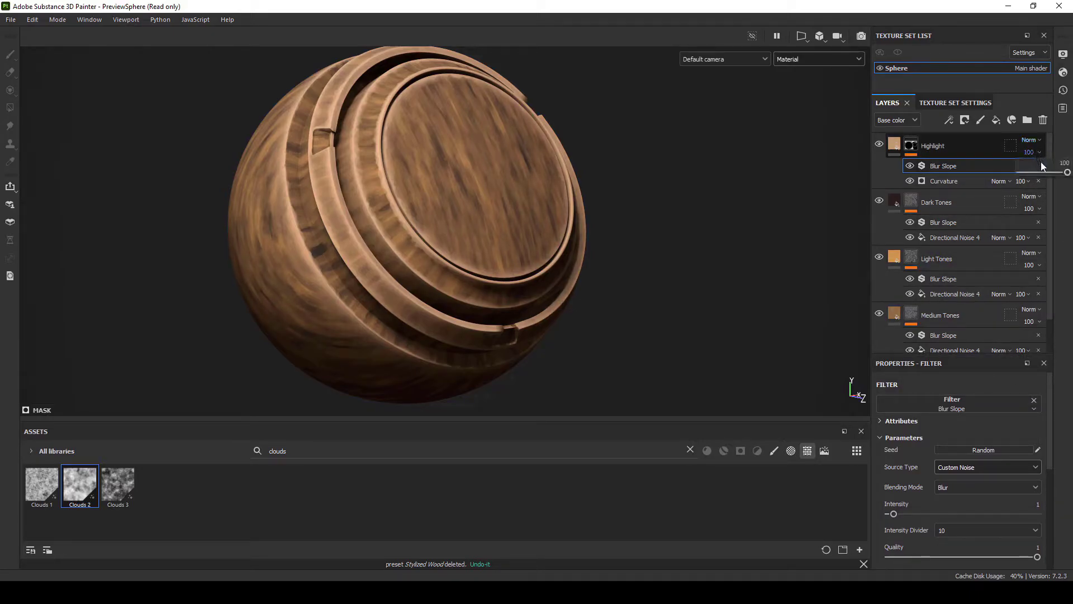
left_click_drag(1065, 174, 1047, 172)
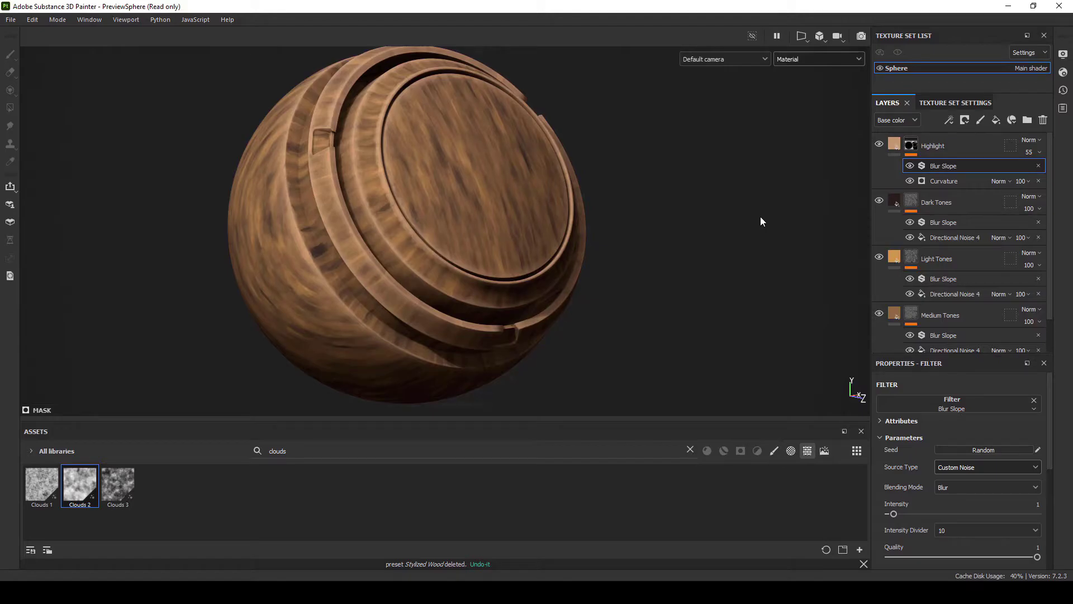
Step: Duplicate the Highlight layer and rename the upper copy AO
left_click(932, 146)
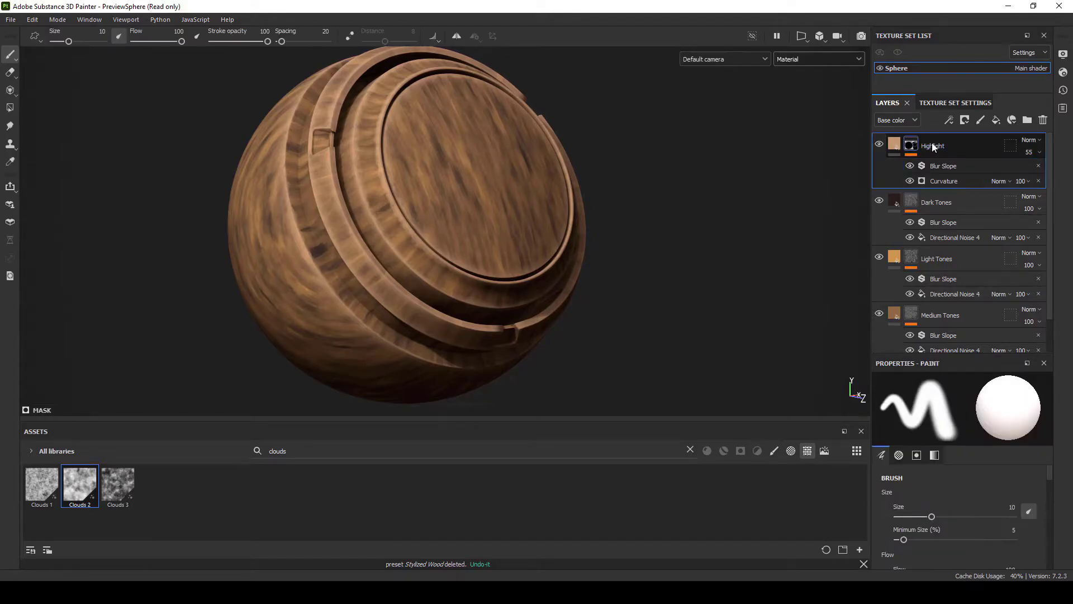
key("ctrl+d")
double_click(937, 145)
type("AO")
key("Return")
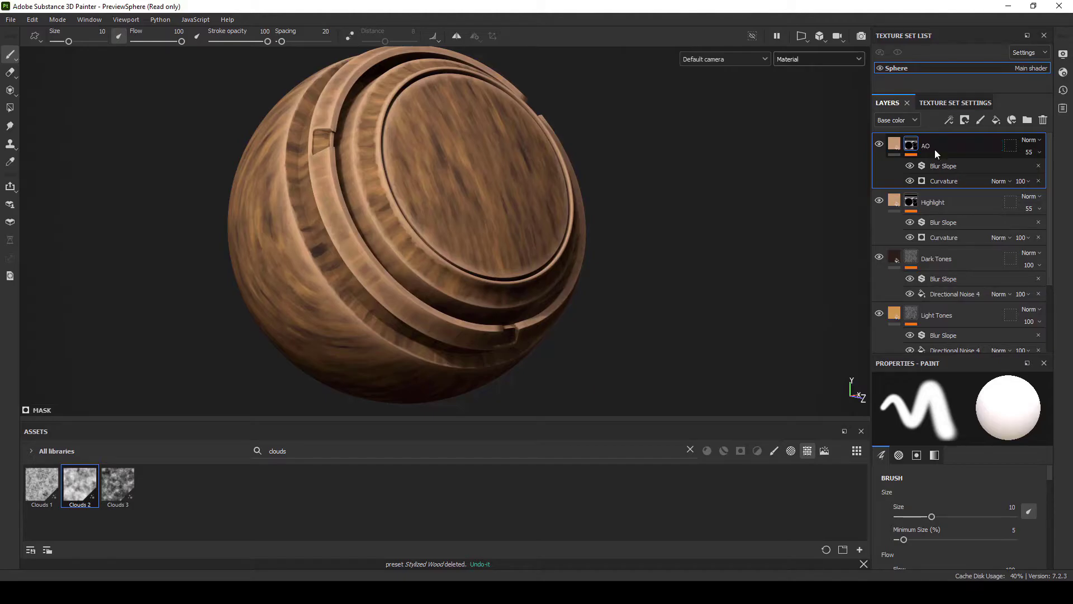
Step: Change the AO layer's base color to the dark brown 261c11
left_click(892, 145)
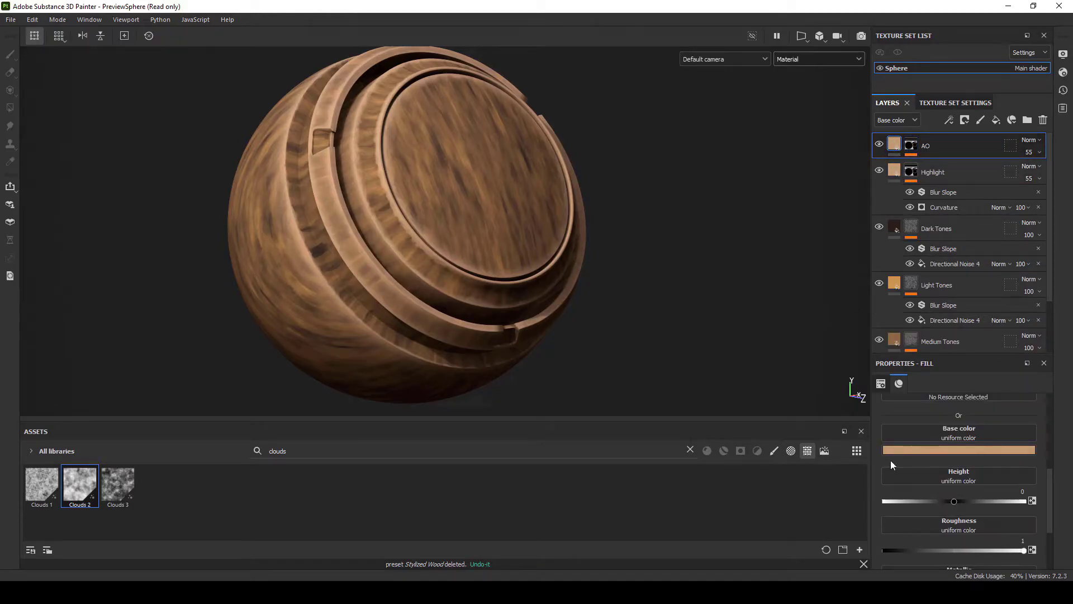
left_click(945, 452)
left_click_drag(1060, 541, 1060, 558)
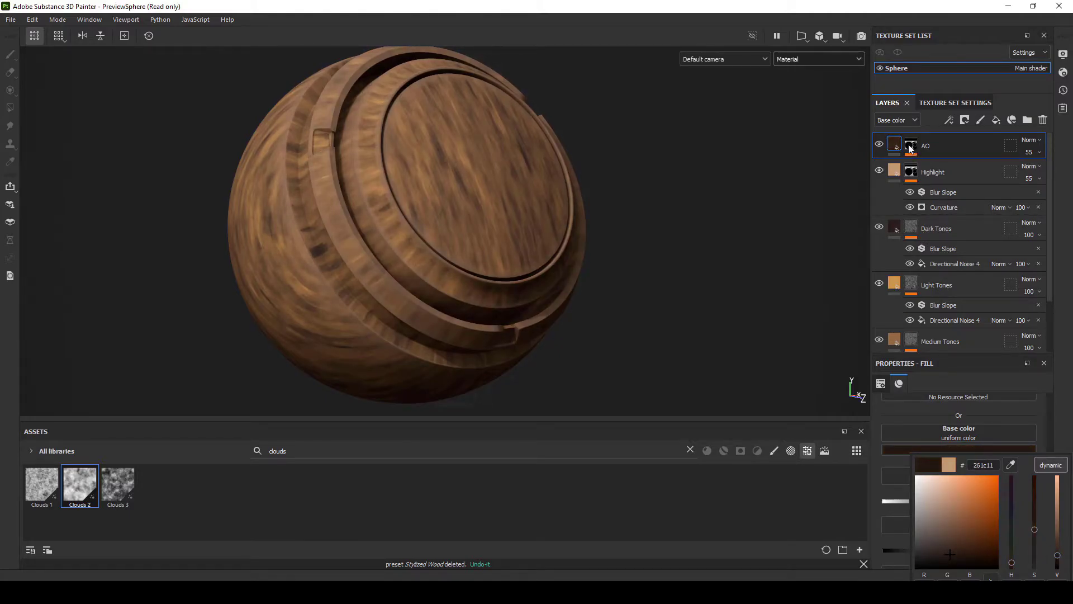
left_click_drag(1037, 541, 1036, 547)
Step: Replace the Curvature generator in the AO layer's mask with Ambient Occlusion and set Global Invert to True
left_click(910, 145)
key("ctrl+v")
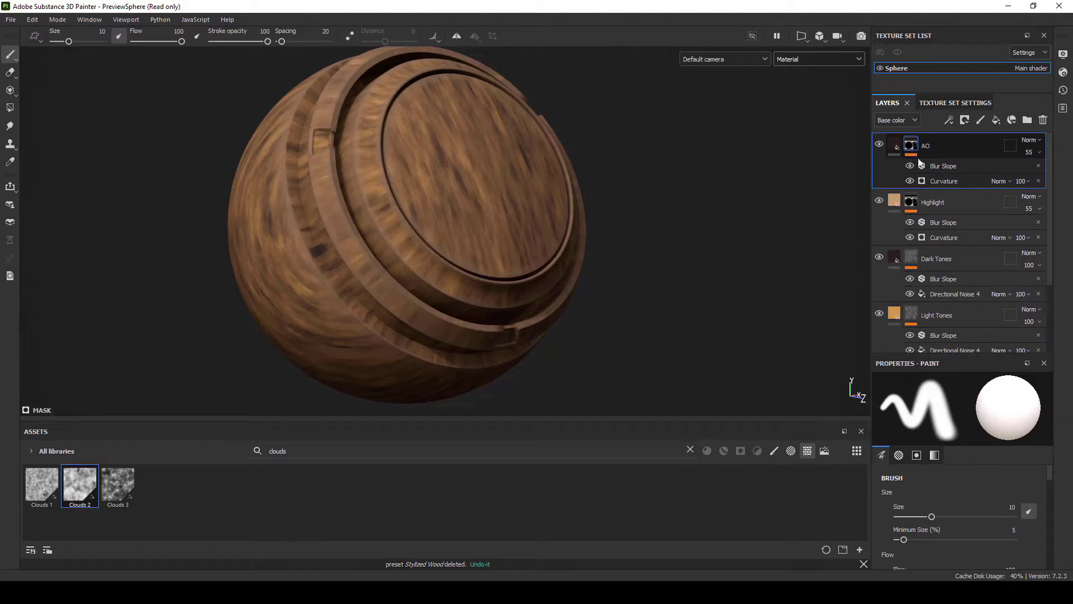
left_click(945, 182)
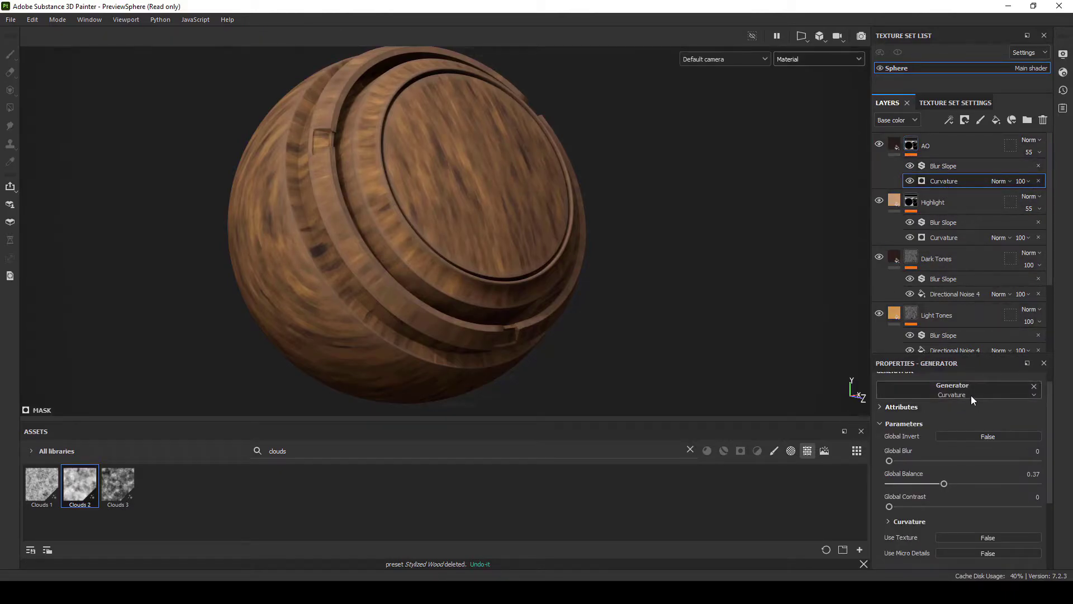
scroll(1051, 418, "up", 1)
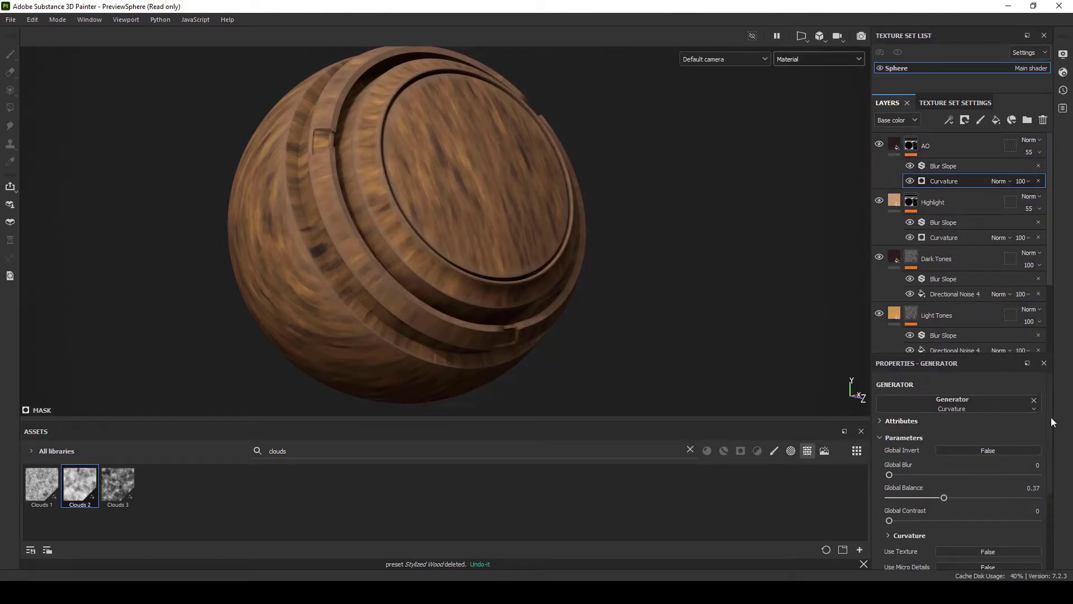
left_click(970, 405)
left_click(987, 442)
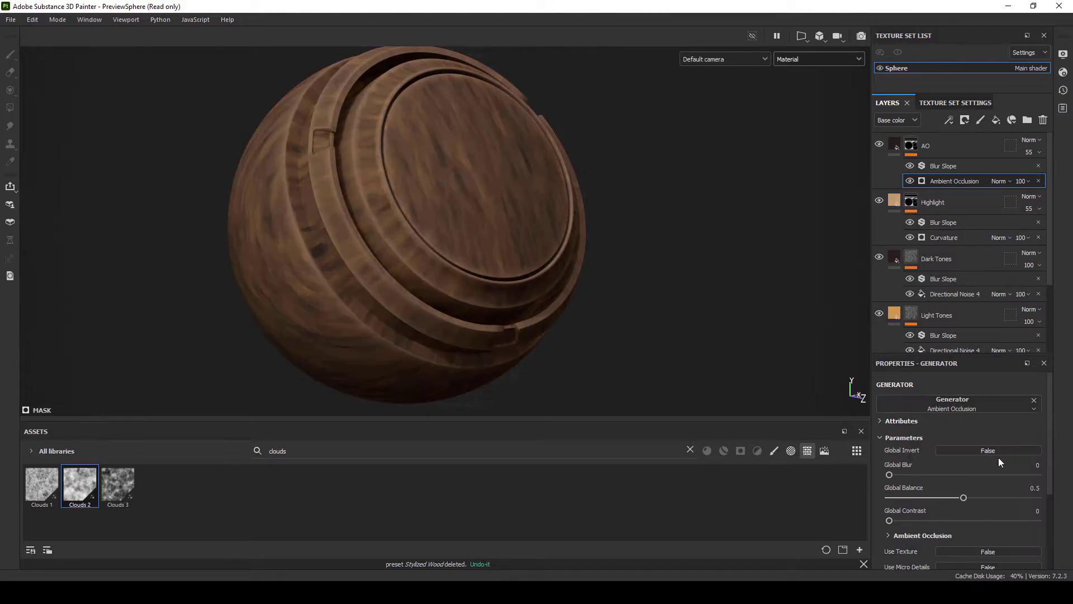
left_click(989, 451)
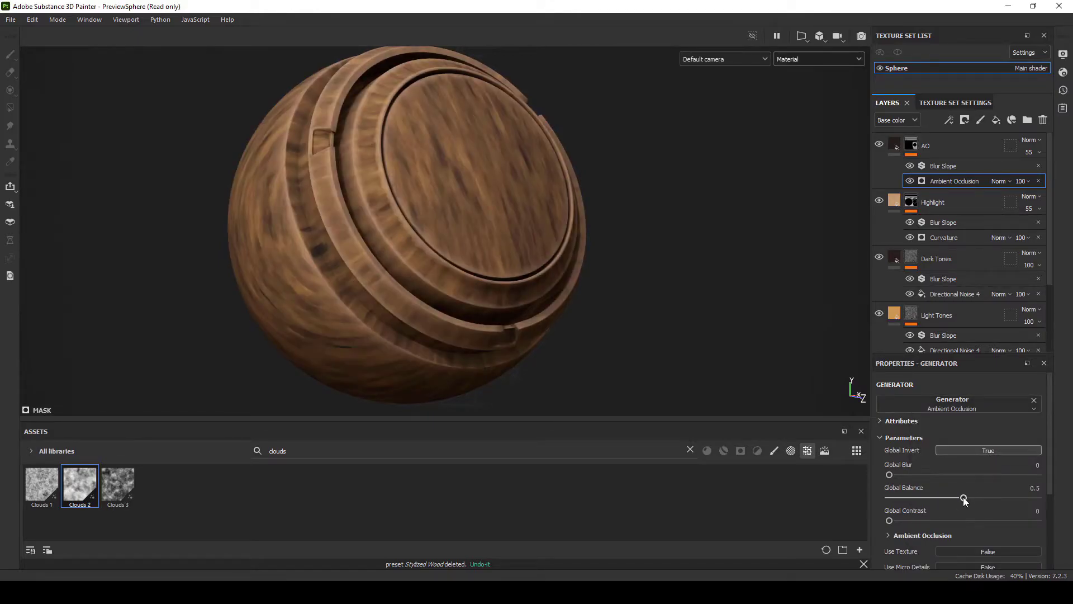
Step: Using the viewport's mask display, set the Ambient Occlusion generator's global contrast to 0.51 and global balance to 0.19, then restore the material display
mouse_move(938, 498)
left_mouse_down()
mouse_move(900, 499)
mouse_move(911, 498)
left_mouse_up()
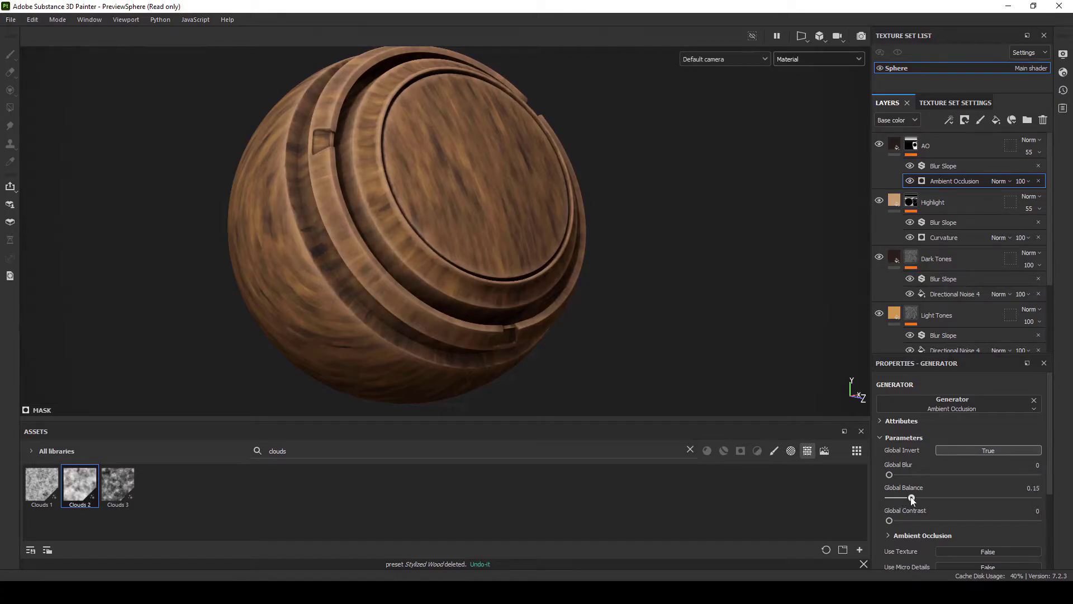
left_click(783, 60)
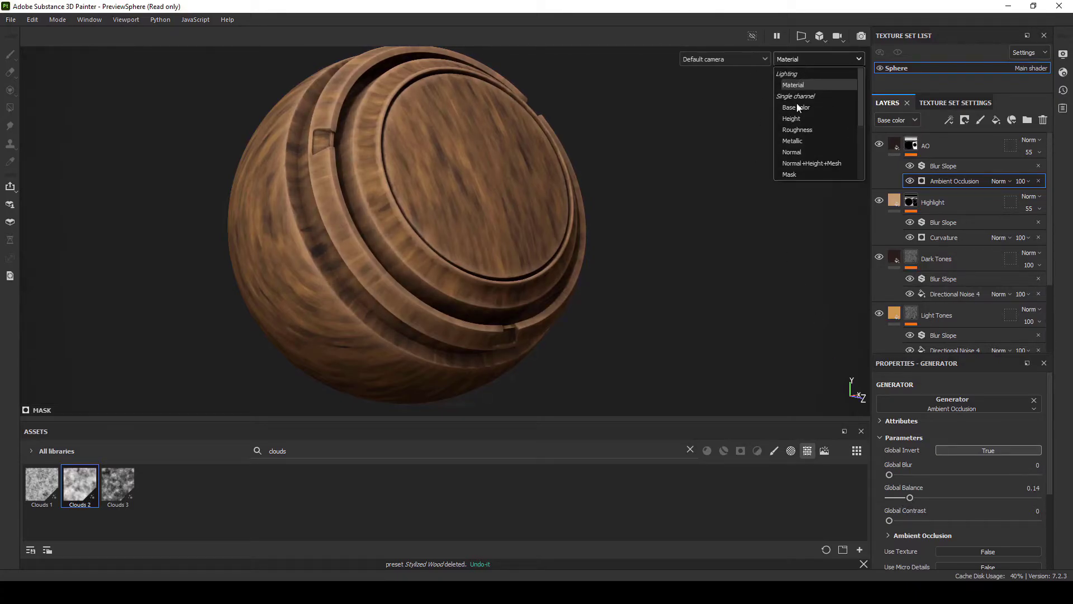
left_click(792, 177)
left_click_drag(901, 520, 973, 525)
left_click_drag(910, 498, 875, 481)
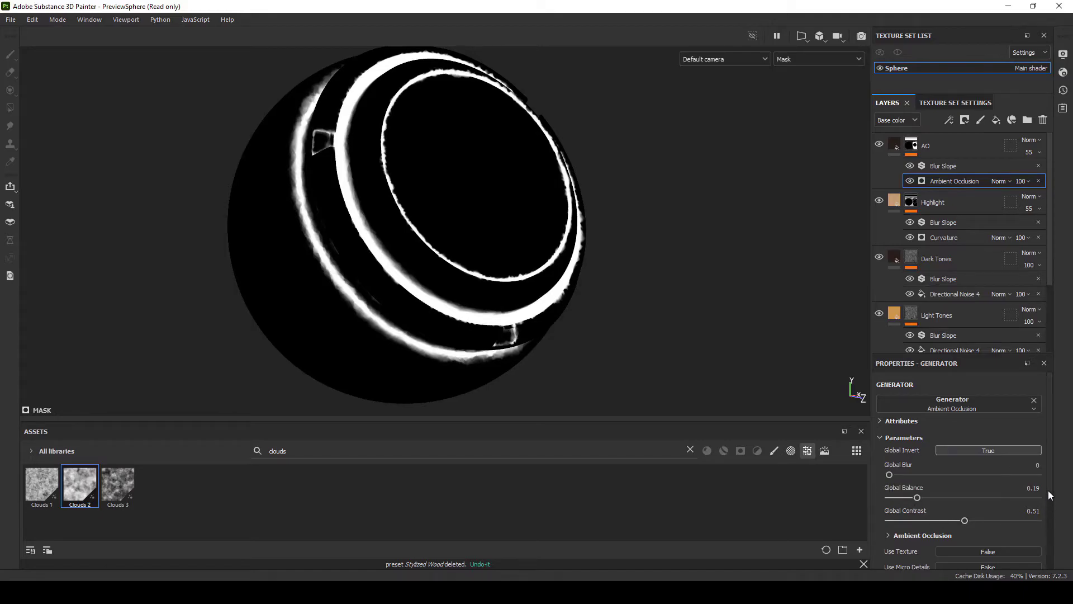
left_click(784, 61)
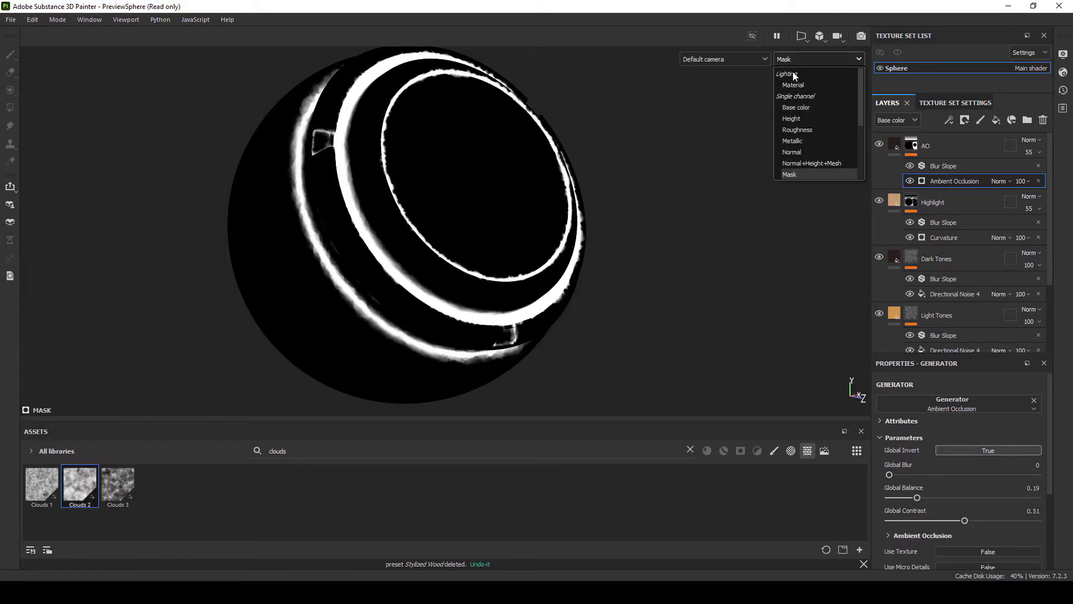
left_click(793, 85)
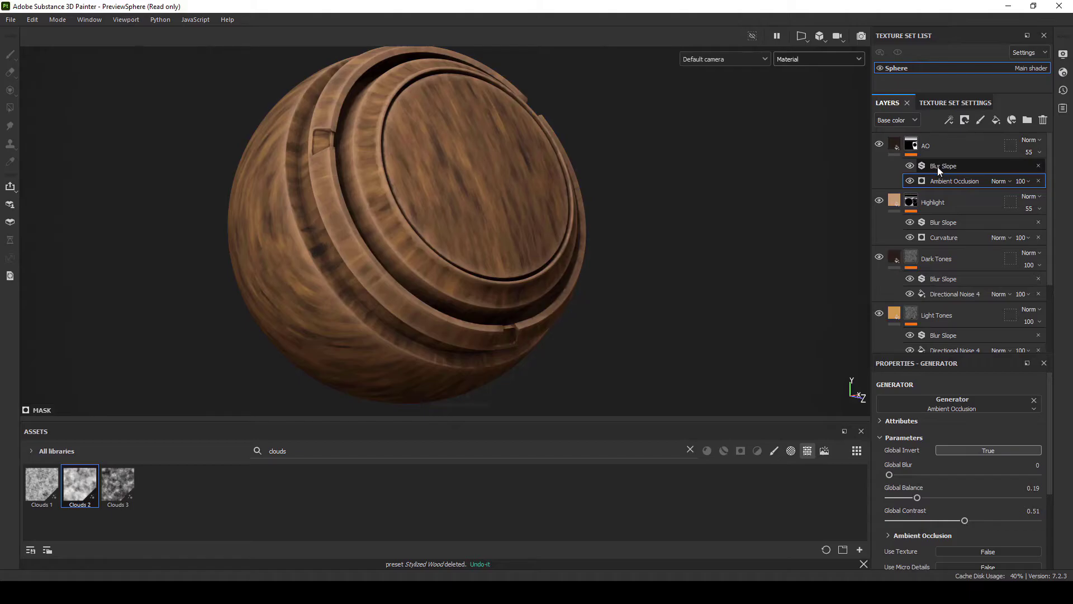
Step: Compare the model with and without the AO layer, then set the layer's blending mode to Multiply and its opacity to 70
left_click(879, 145)
left_click(880, 145)
left_click(879, 145)
left_click(879, 145)
left_click(879, 145)
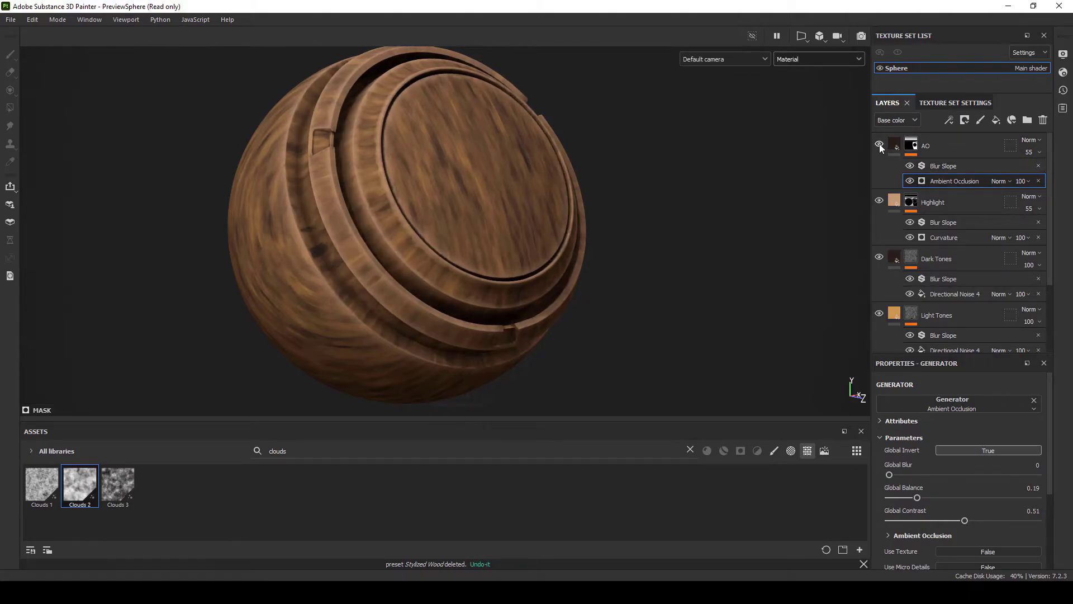
left_click(1031, 139)
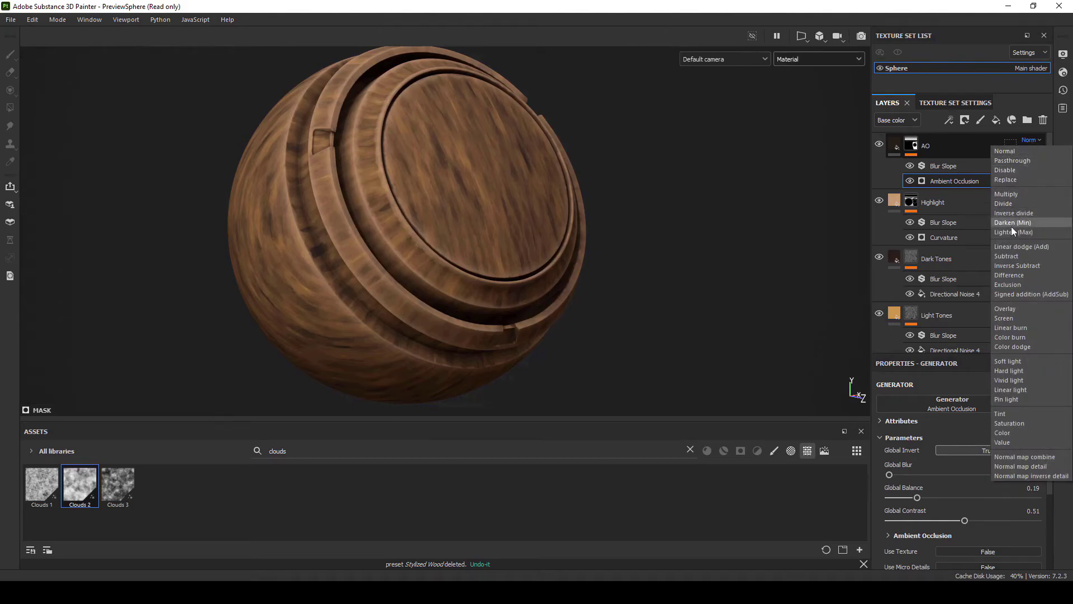
left_click(1008, 194)
left_click(1035, 152)
left_click_drag(1046, 173, 1054, 175)
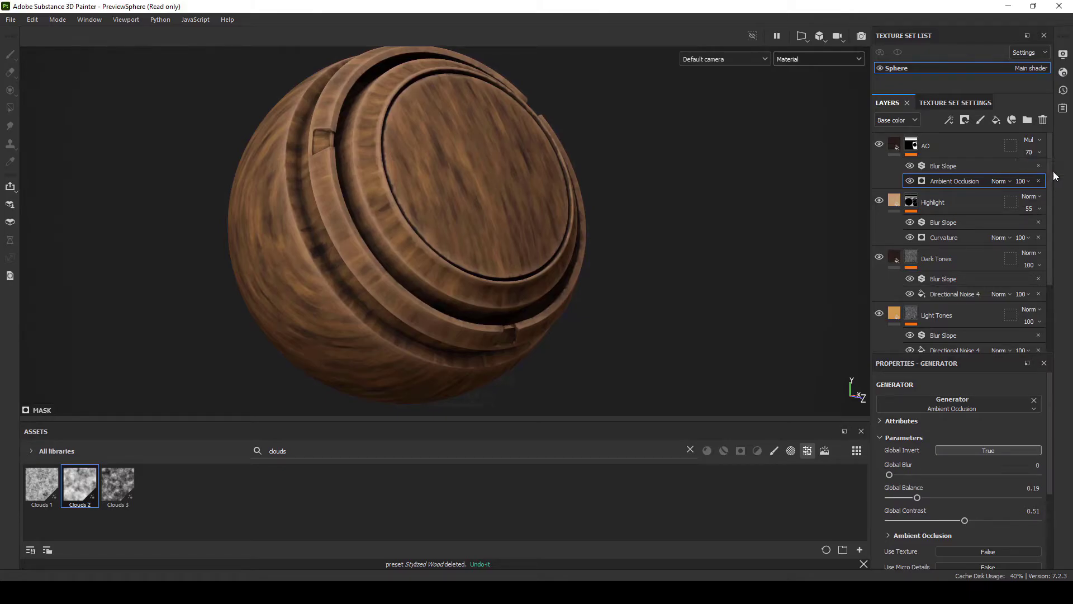
Step: Check the AO layer's effect by toggling it, then set the Ambient Occlusion generator's global balance to 0.15
left_click(880, 144)
left_click(880, 144)
left_click(880, 144)
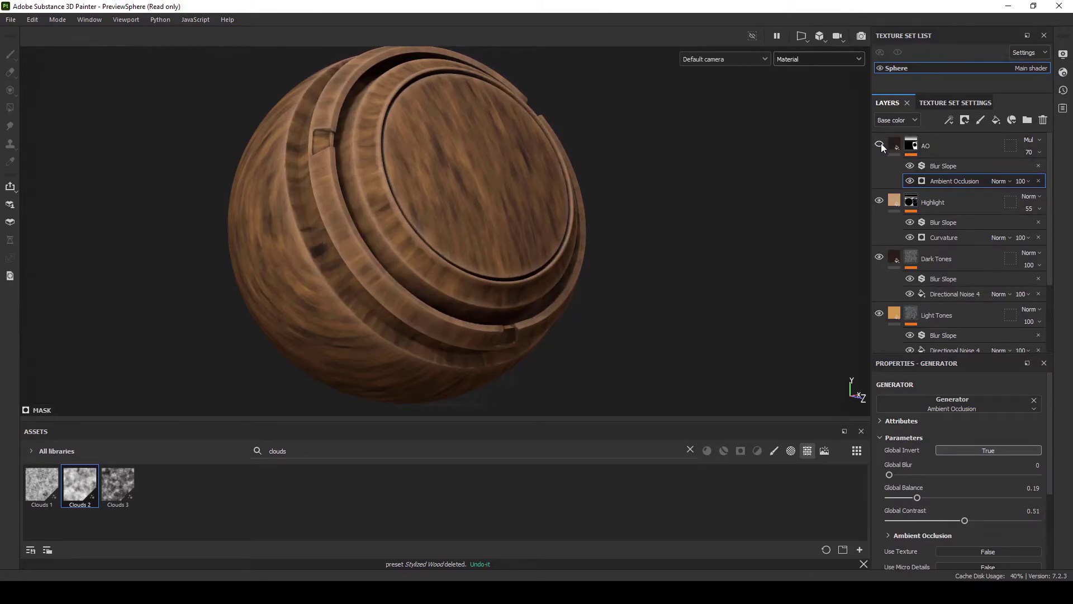
left_click(880, 144)
mouse_move(917, 497)
left_mouse_down()
mouse_move(934, 499)
mouse_move(912, 498)
left_mouse_up()
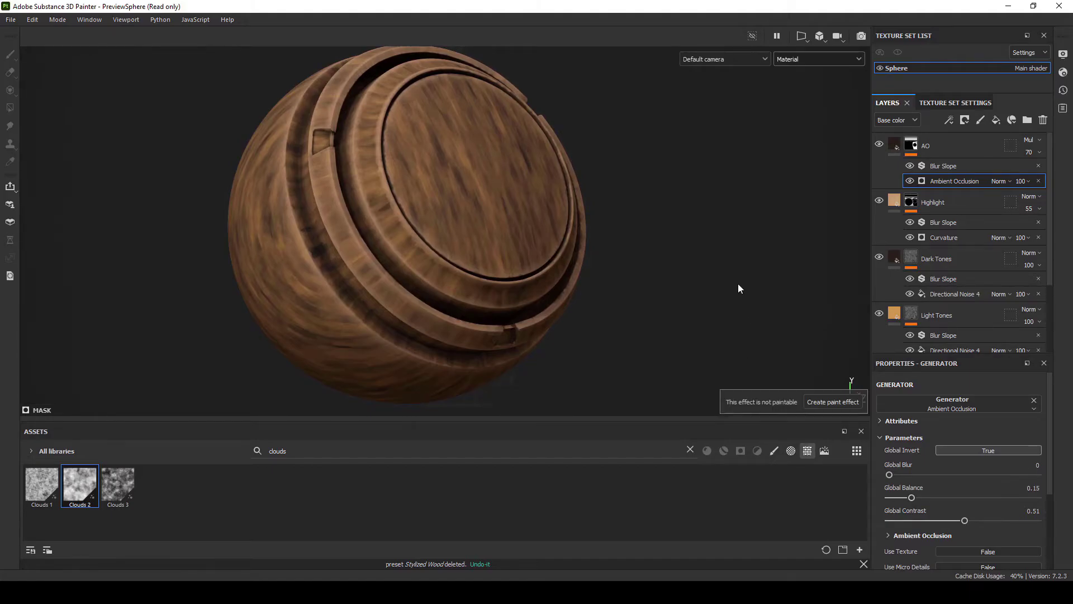
mouse_move(716, 294)
left_mouse_down("alt")
mouse_move(659, 293)
mouse_move(694, 290)
mouse_move(688, 297)
left_mouse_up("alt")
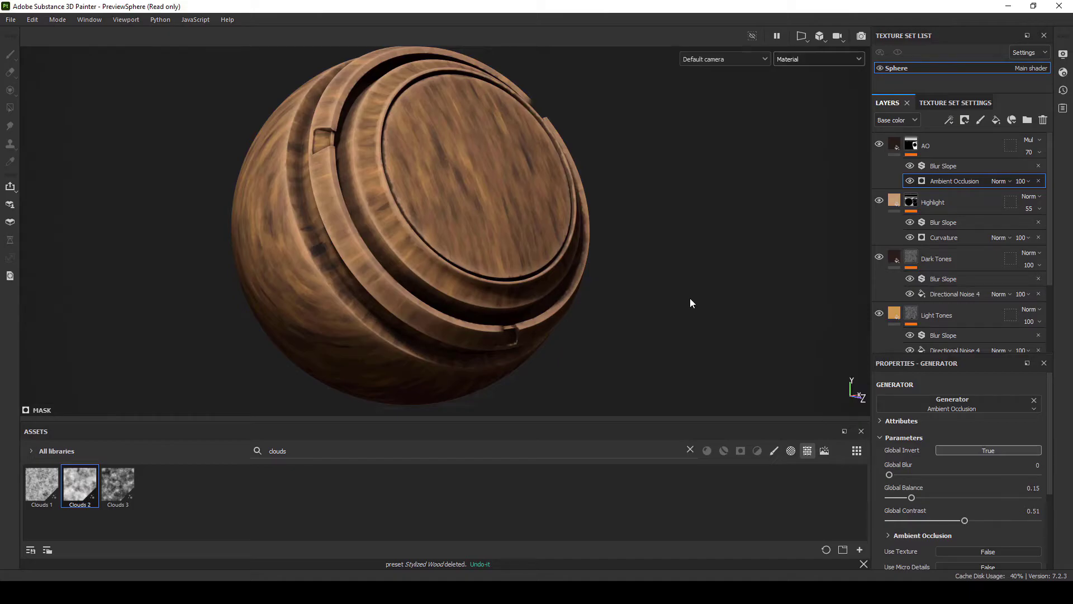
Step: Add a folder above the AO layer and name it Stylized Wood
left_click(931, 142)
left_click(1026, 122)
double_click(926, 145)
type("Styli")
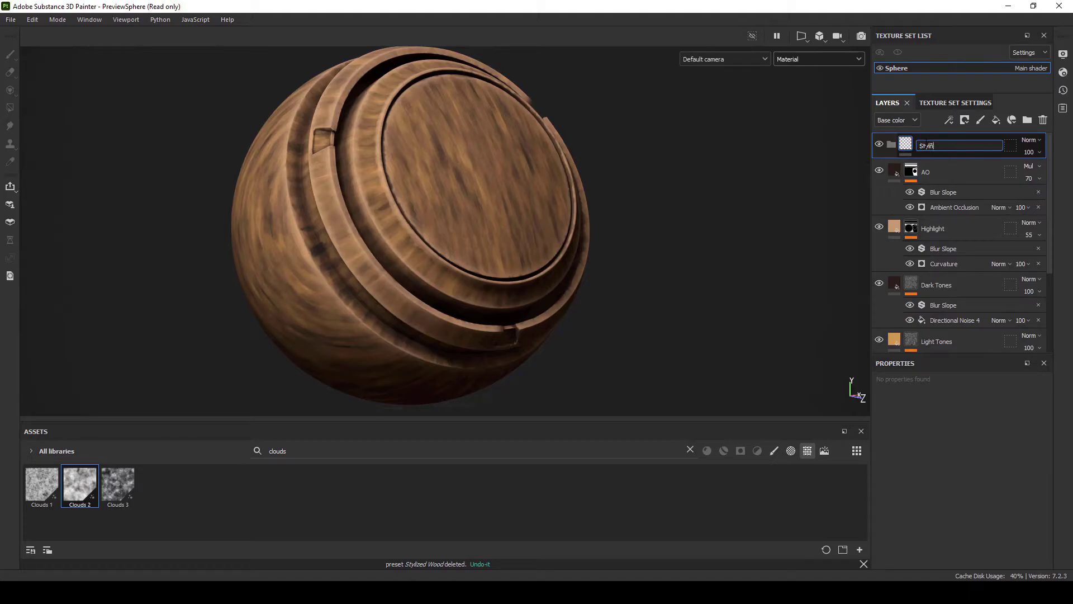
type("zed Wood")
key("Return")
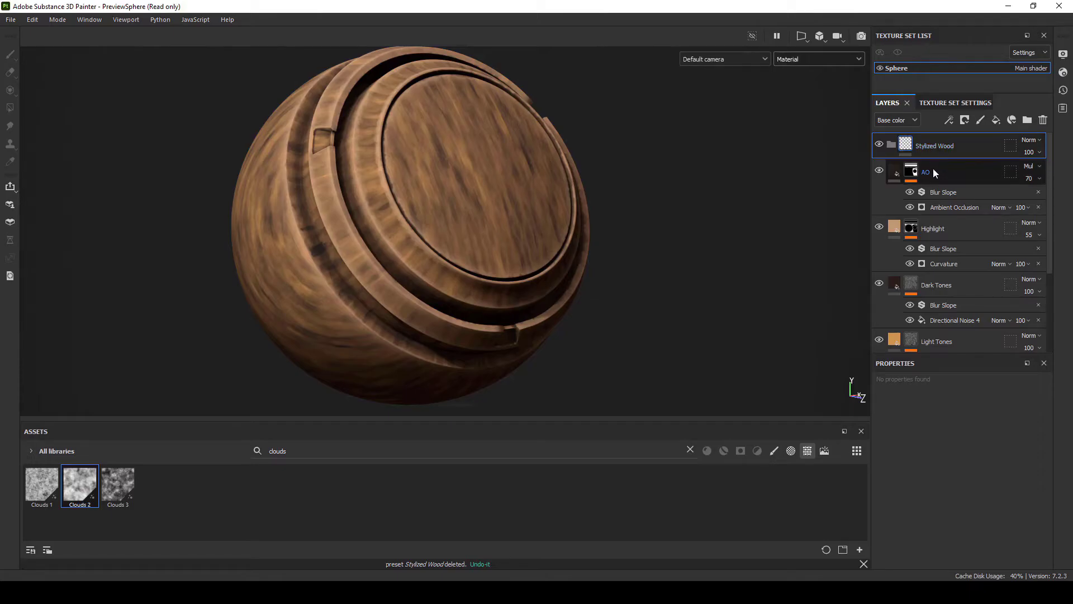
Step: Move all layers from AO down to Base Color into the Stylized Wood folder and collapse the folder
left_click(933, 169)
scroll(1053, 246, "down", 3)
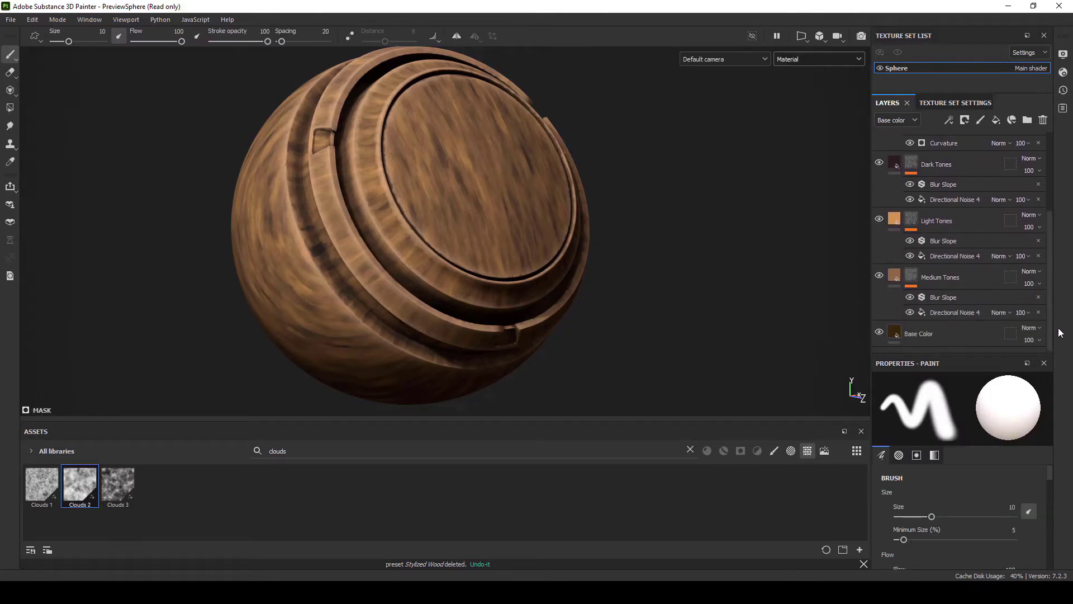
left_click(917, 334, "shift")
scroll(1048, 324, "up", 3)
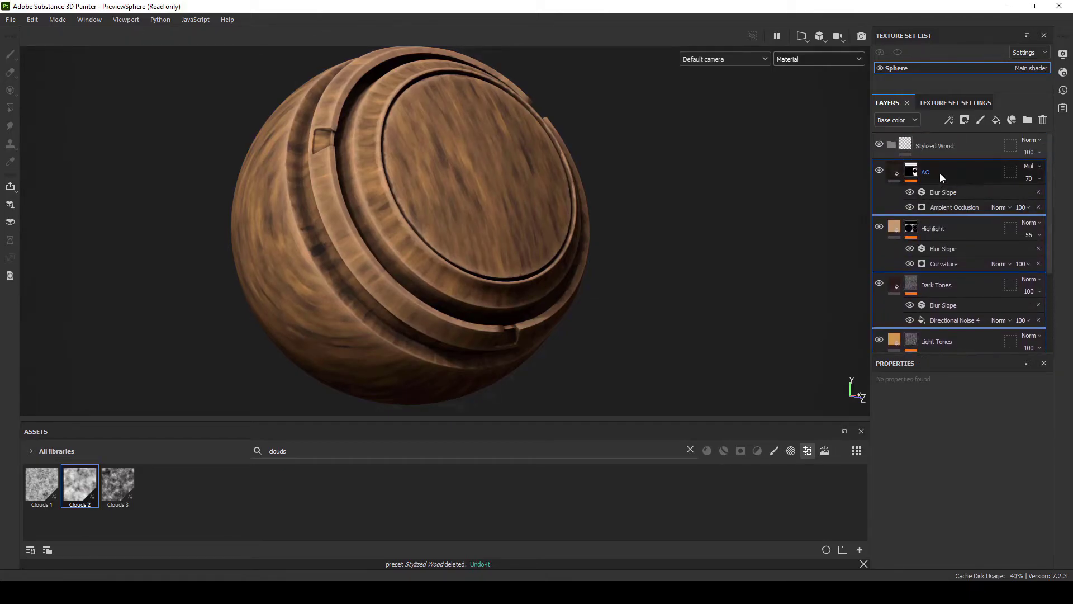
left_click_drag(927, 176, 930, 146)
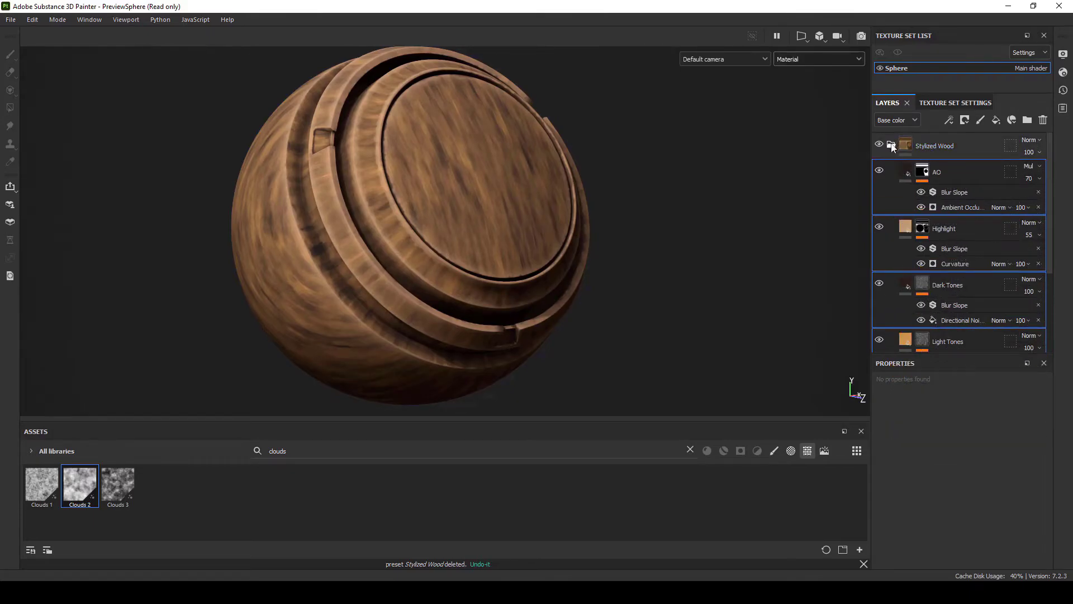
left_click(892, 147)
Step: Create a smart material from the Stylized Wood folder, delete the folder, and apply the saved smart material to the model
right_click(922, 146)
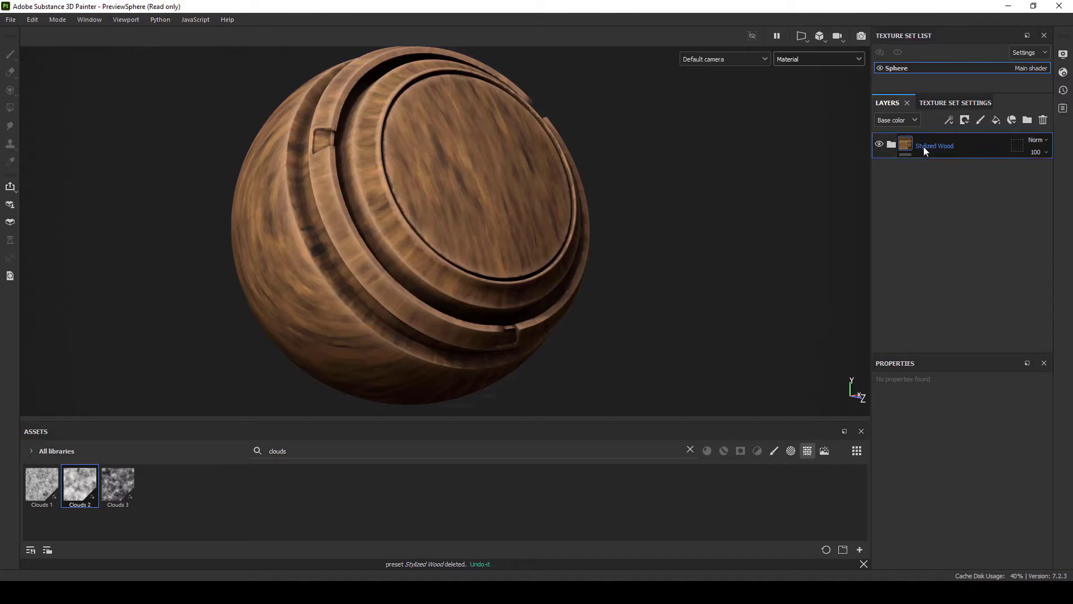
left_click(927, 357)
left_click(1043, 119)
left_click_drag(434, 519, 895, 260)
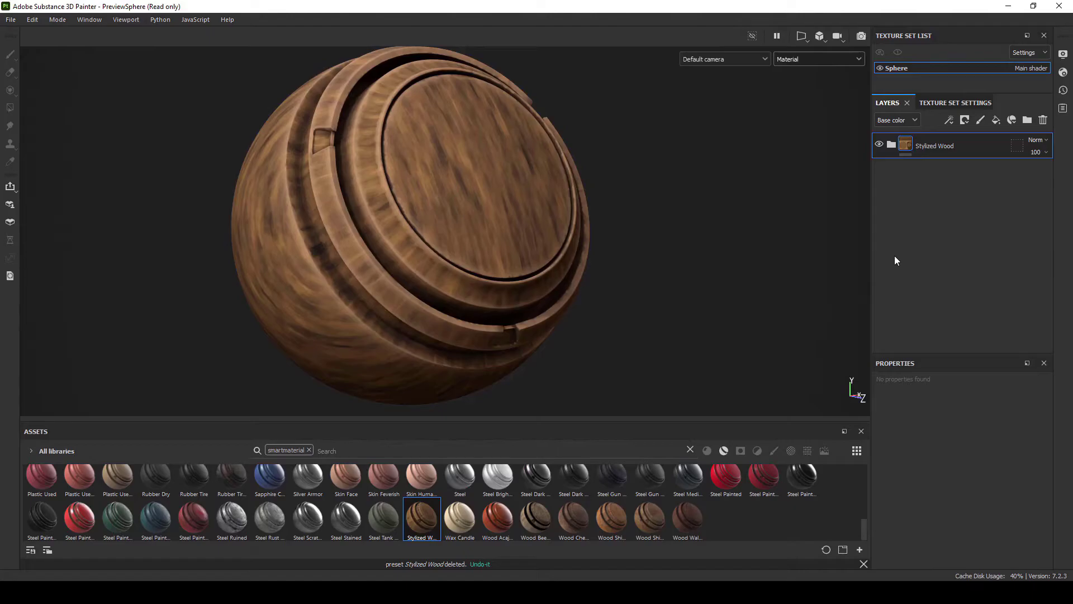
left_click_drag(250, 166, 531, 313, "alt")
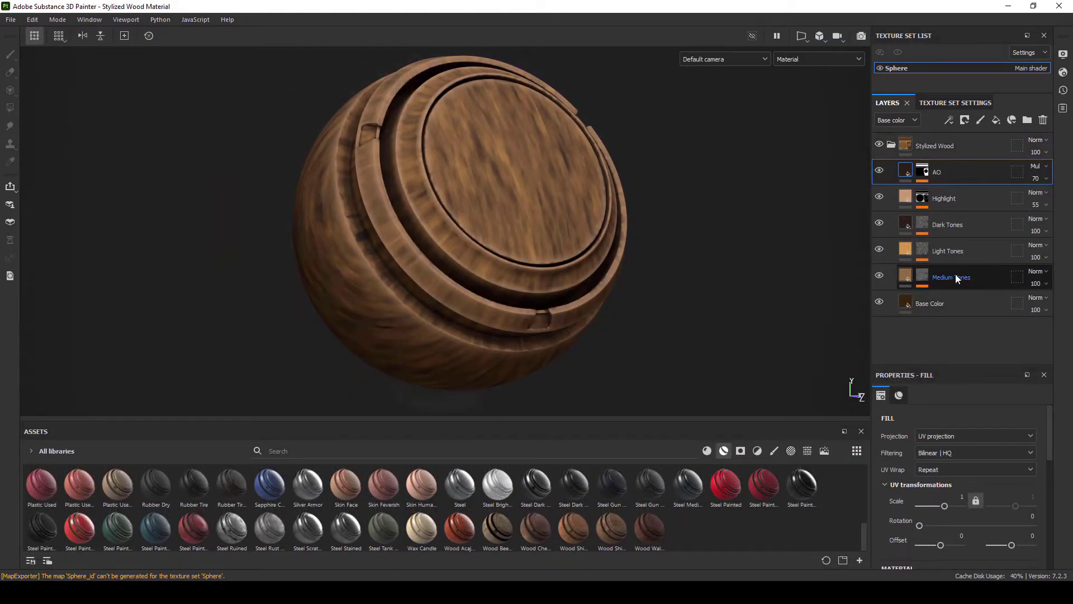
Step: Lower the roughness of the Medium Tones, Light Tones and Dark Tones layers to 0
left_click(955, 277)
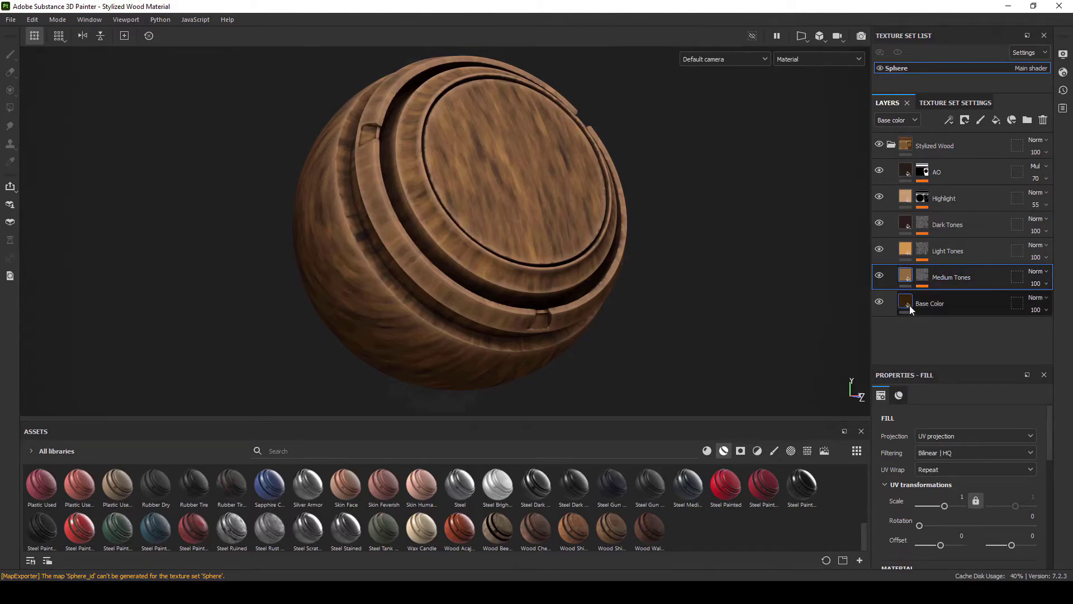
left_click_drag(1047, 424, 1059, 480)
scroll(1057, 487, "down", 2)
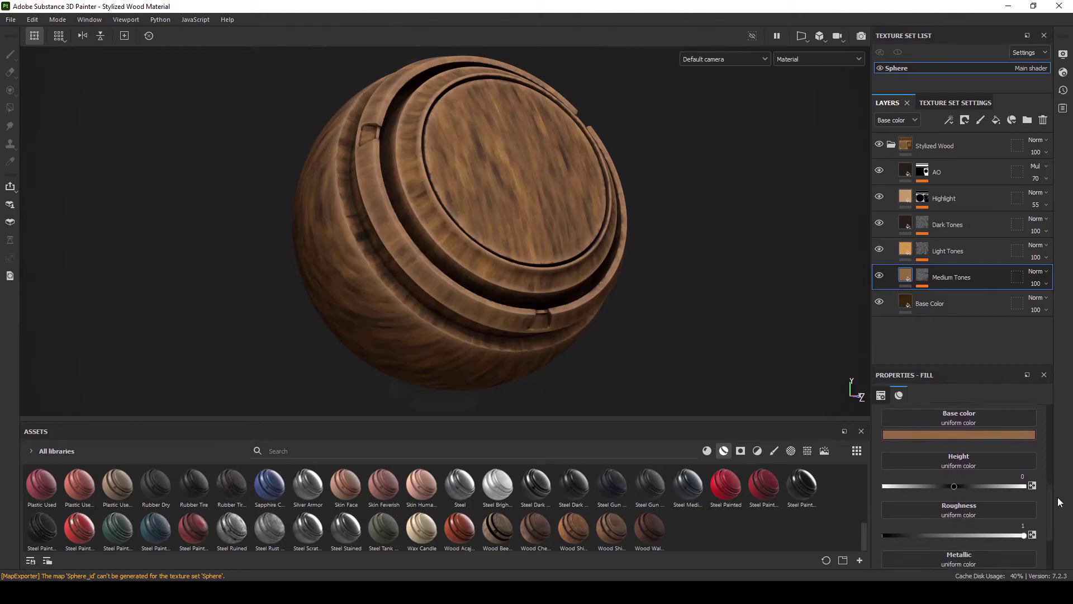
left_click_drag(945, 528, 840, 532)
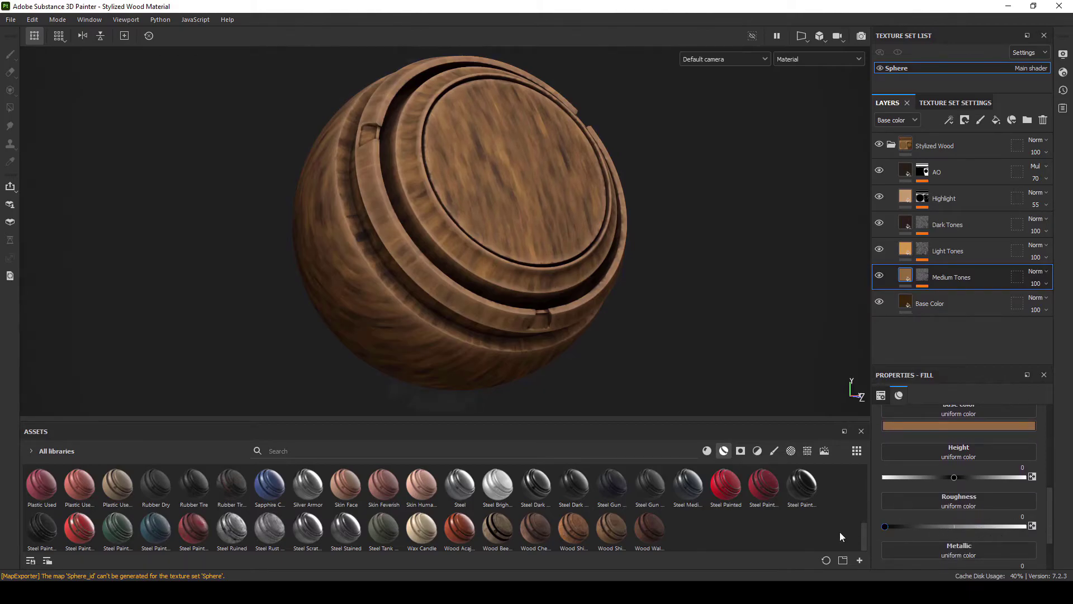
left_click(928, 253)
left_click_drag(988, 527, 862, 534)
left_click(950, 225)
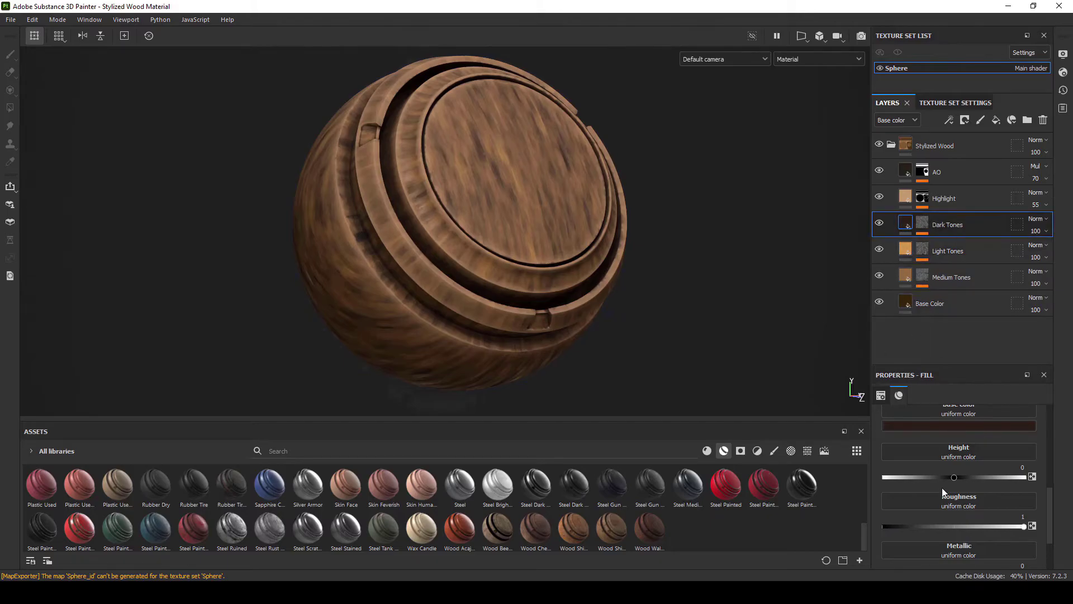
left_click_drag(959, 526, 848, 526)
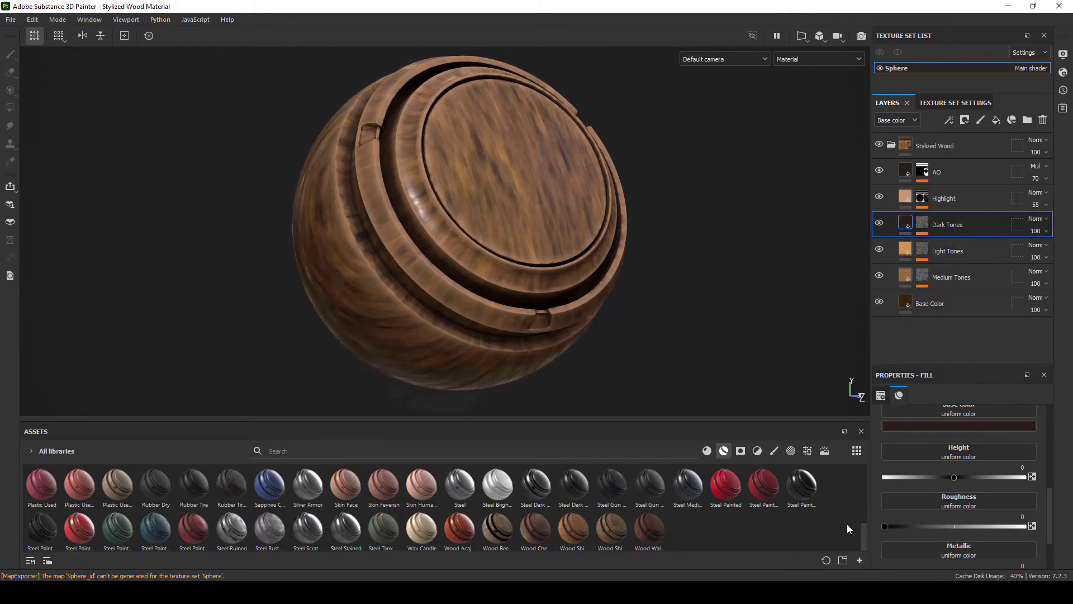
Step: Set the Base Color layer's roughness to 0 and inspect the reflections on the sphere
left_click(906, 278)
left_click(904, 304)
left_click_drag(890, 526, 880, 526)
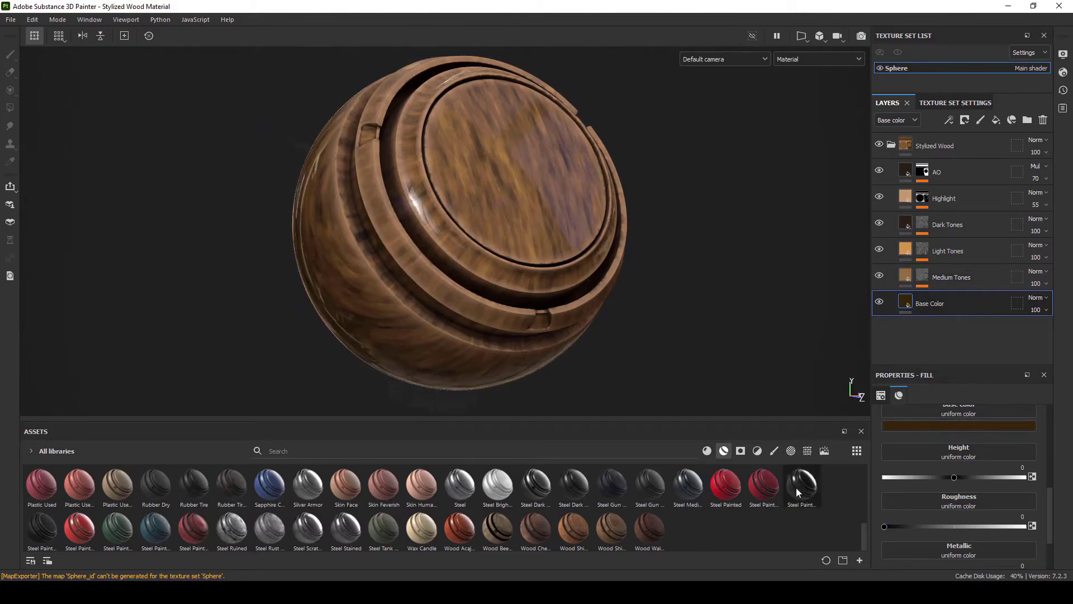
left_click_drag(682, 332, 658, 338, "alt")
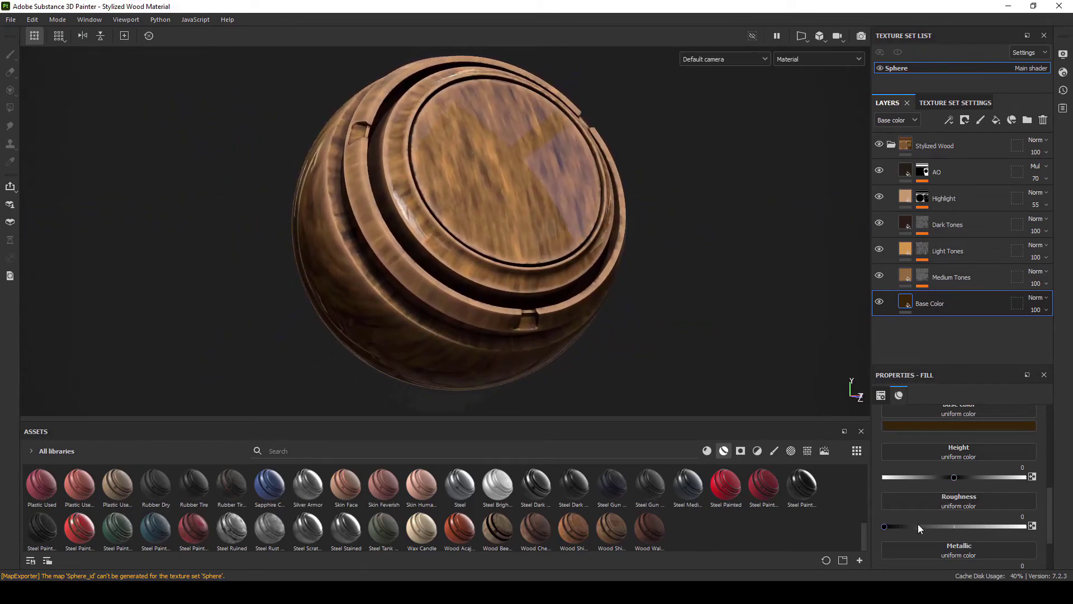
Step: Try higher roughness values such as 0.2879 on the Base Color layer under rotated lighting, then restore it to 0
left_click_drag(896, 526, 924, 526)
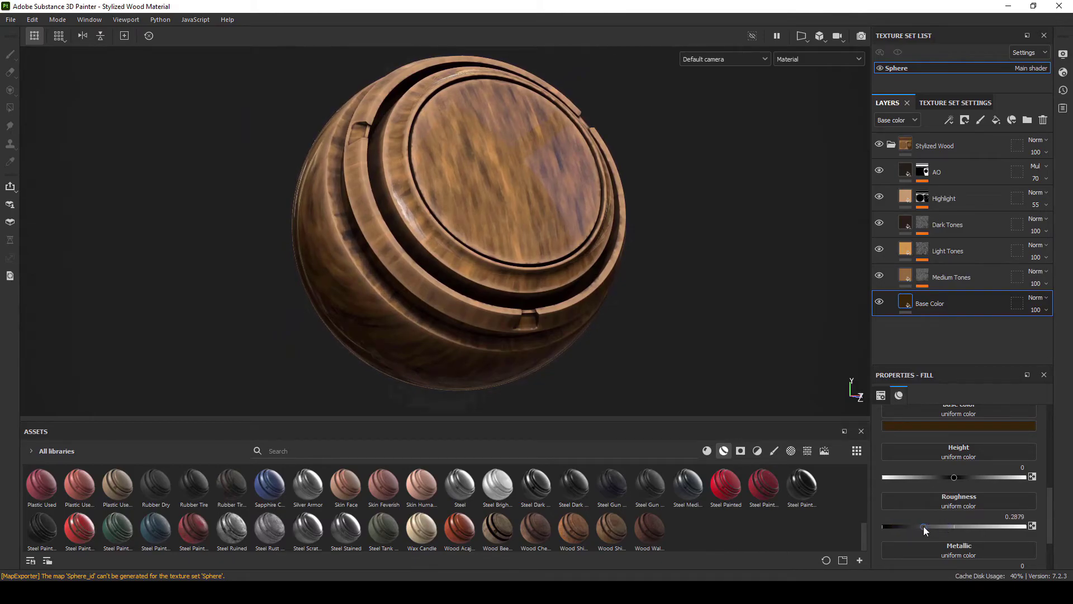
mouse_move(681, 352)
left_mouse_down("alt")
mouse_move(644, 343)
mouse_move(762, 364)
mouse_move(695, 356)
left_mouse_up("alt")
mouse_move(662, 353)
right_mouse_down("shift")
mouse_move(598, 343)
mouse_move(663, 355)
mouse_move(646, 362)
right_mouse_up("shift")
left_click_drag(923, 527, 957, 526)
left_click(1014, 518)
type("0")
key("Return")
Step: Set the roughness to 0.3735 on Medium Tones, 0.1634 on Light Tones and 1 on Dark Tones, then check Highlight and AO
left_click(903, 277)
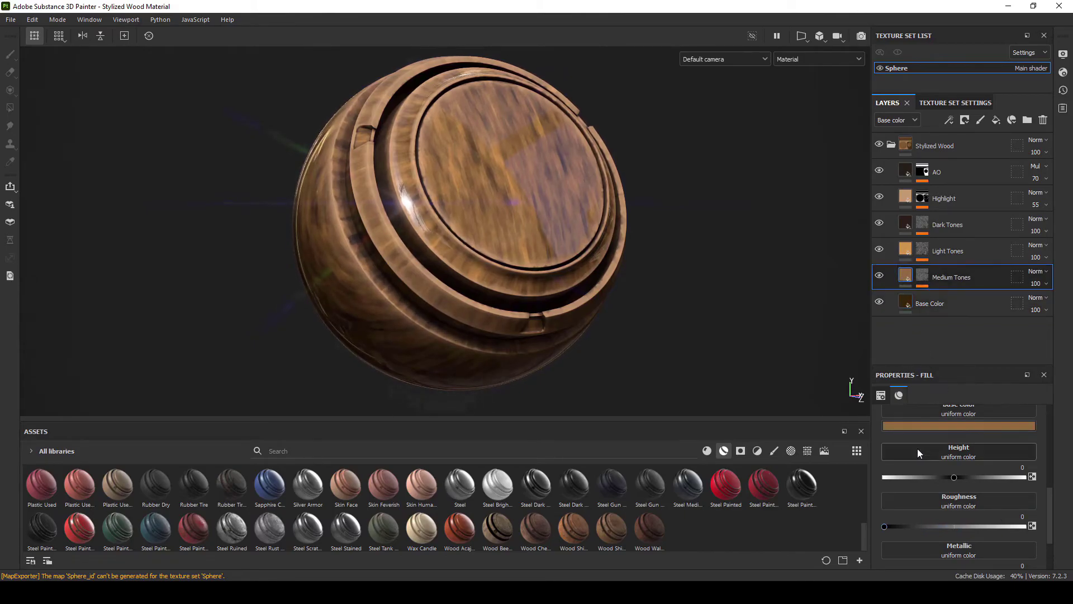
mouse_move(914, 527)
left_mouse_down()
mouse_move(961, 530)
mouse_move(935, 531)
left_mouse_up()
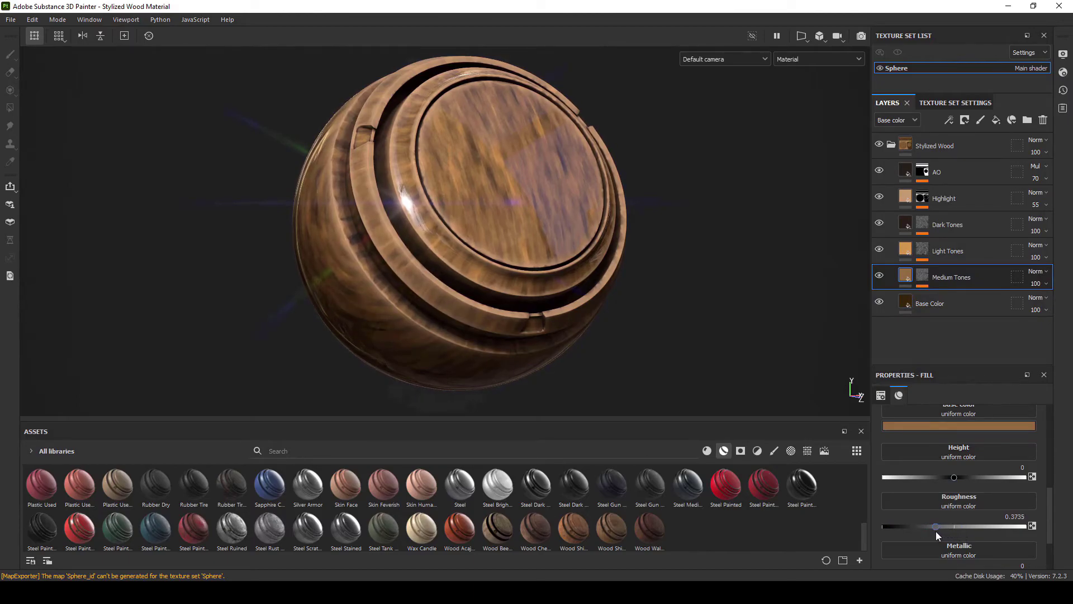
left_click(905, 251)
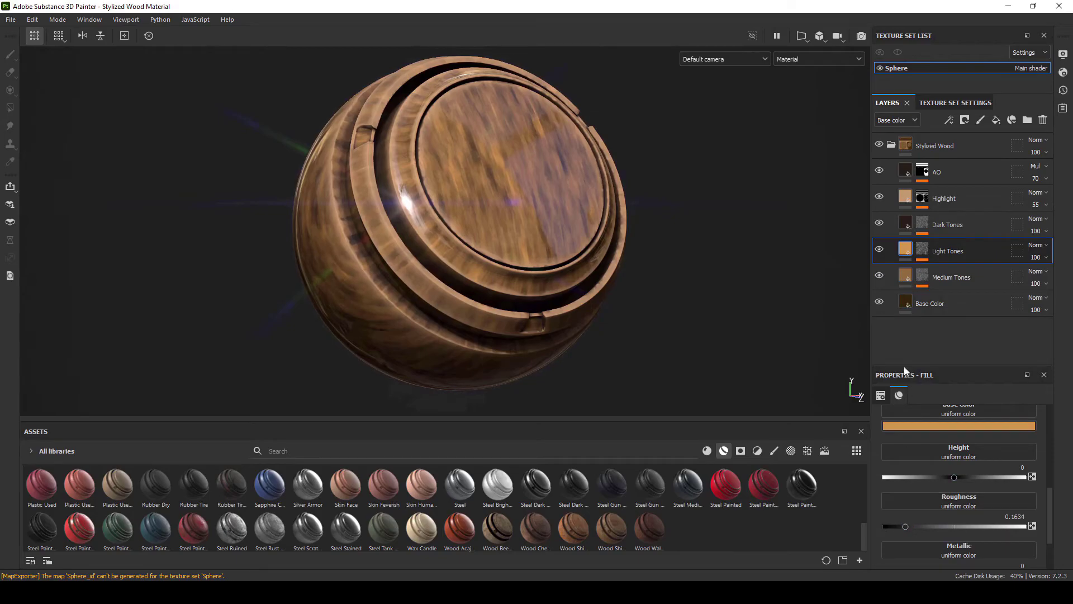
left_click(907, 222)
left_click_drag(961, 527, 1020, 531)
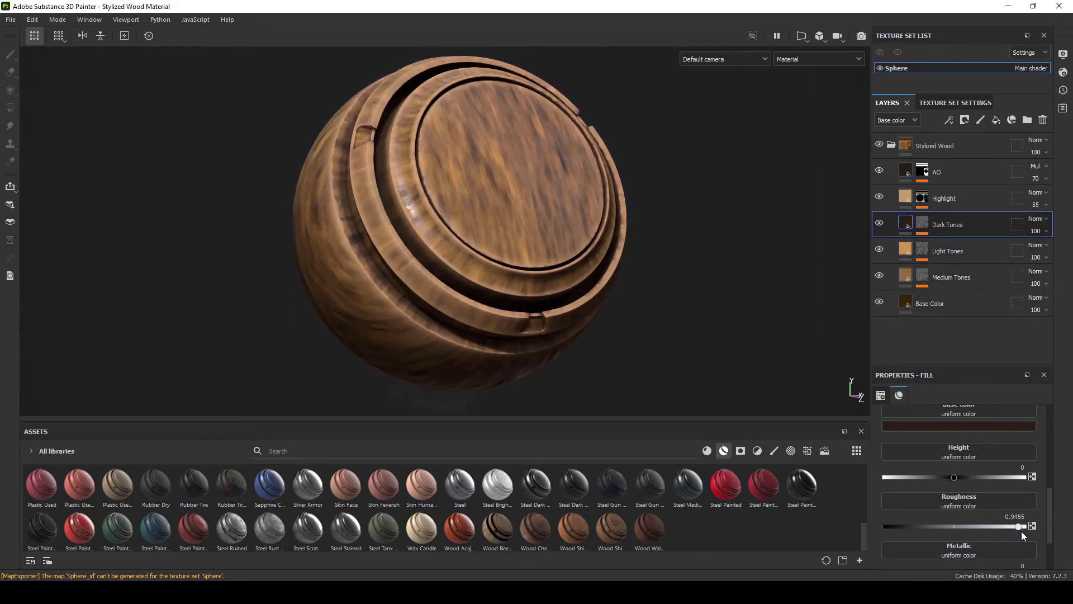
left_click(945, 198)
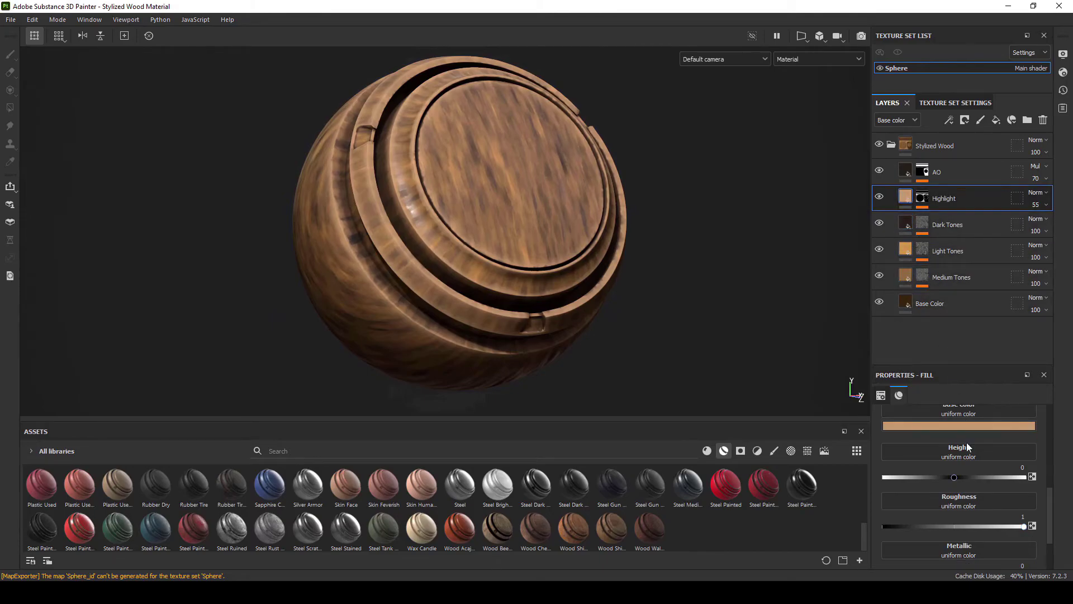
left_click(939, 173)
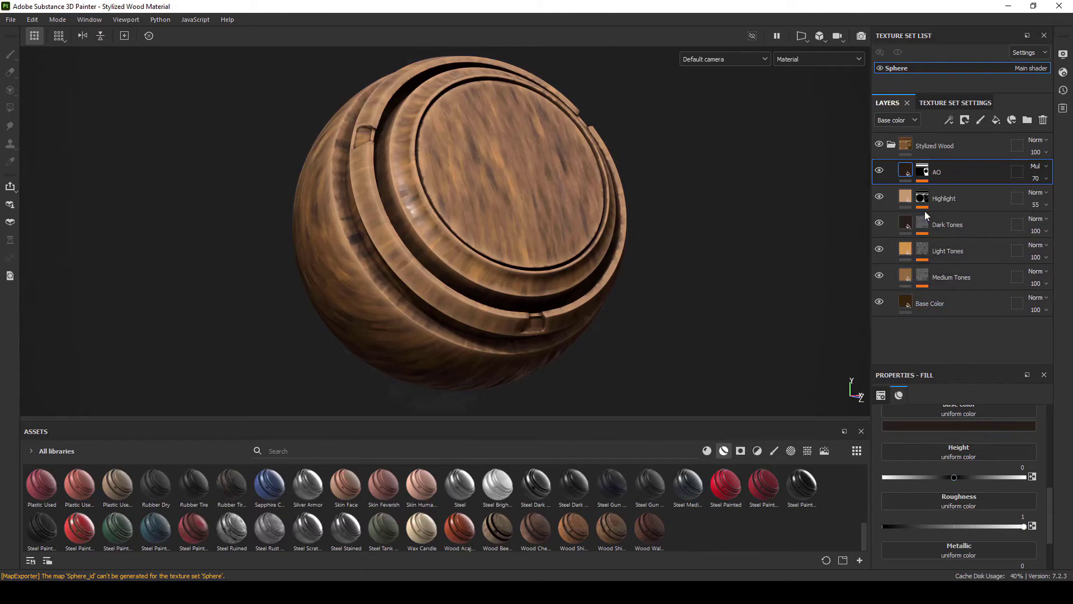
Step: Set the Base Color layer's height to -0.1984, raise the height of Medium Tones, and set Light Tones' height to 0.2140
left_click(902, 302)
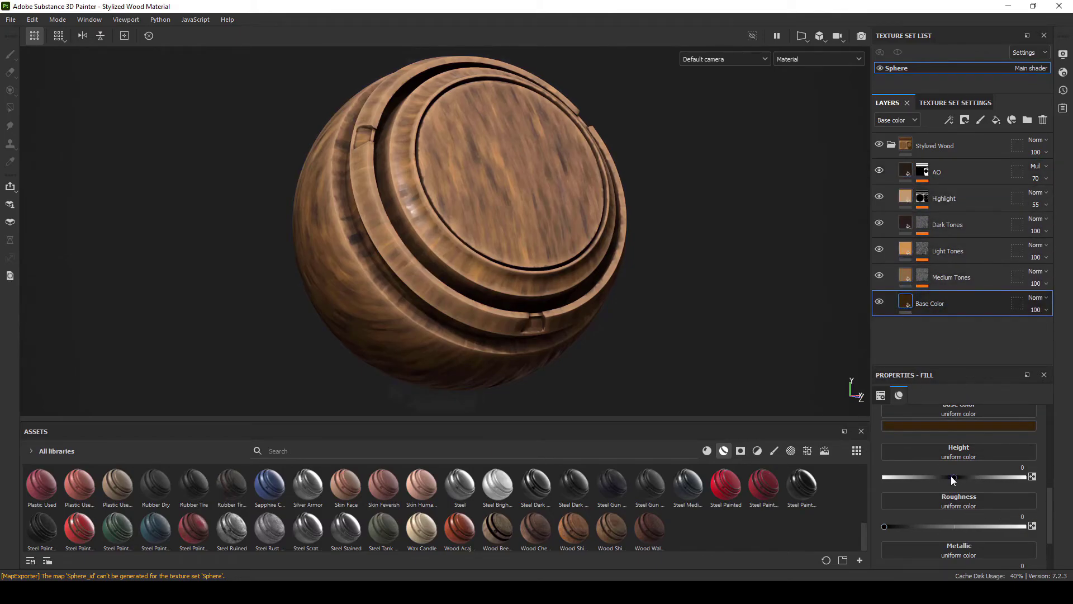
mouse_move(951, 475)
left_mouse_down()
mouse_move(891, 480)
mouse_move(939, 485)
left_mouse_up()
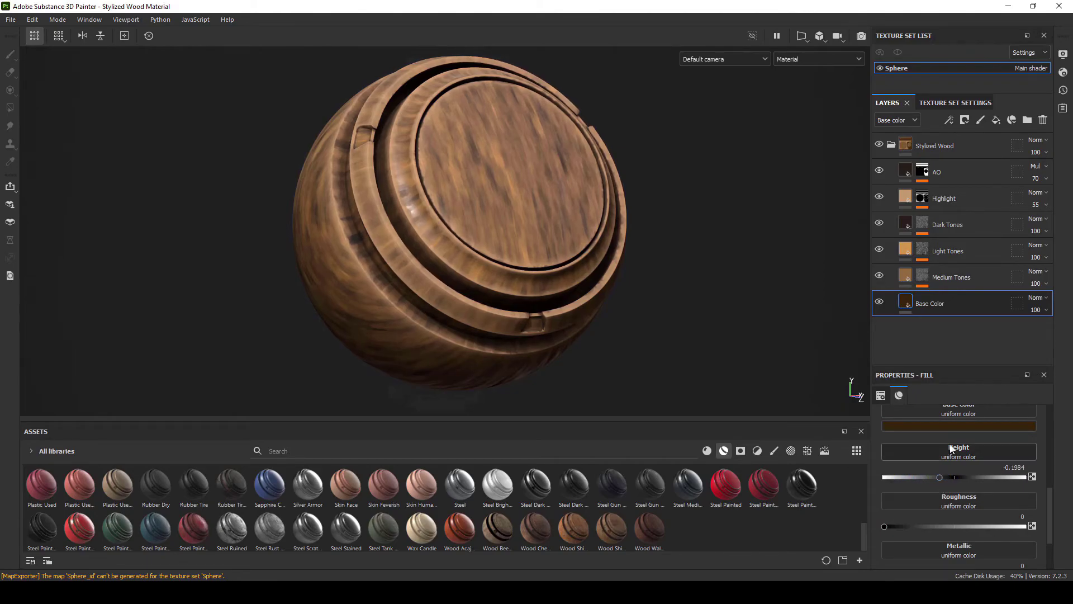
left_click(907, 278)
left_click_drag(970, 482, 971, 476)
left_click(900, 250)
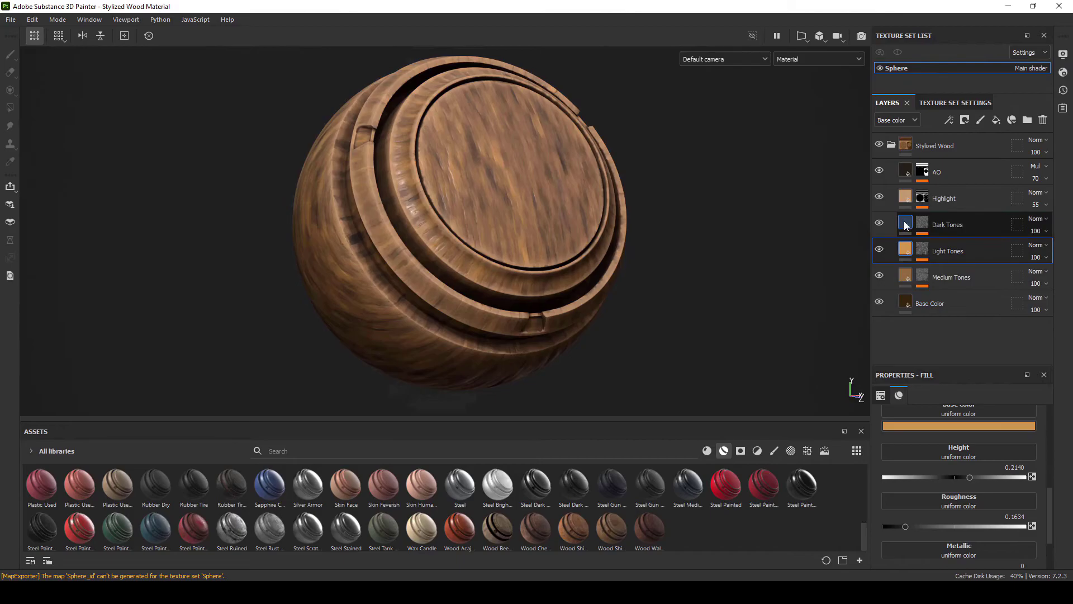
Step: Set the height to -0.1051 on the Dark Tones layer and -0.1362 on the Highlight layer
left_click(945, 225)
left_click_drag(944, 475, 948, 485)
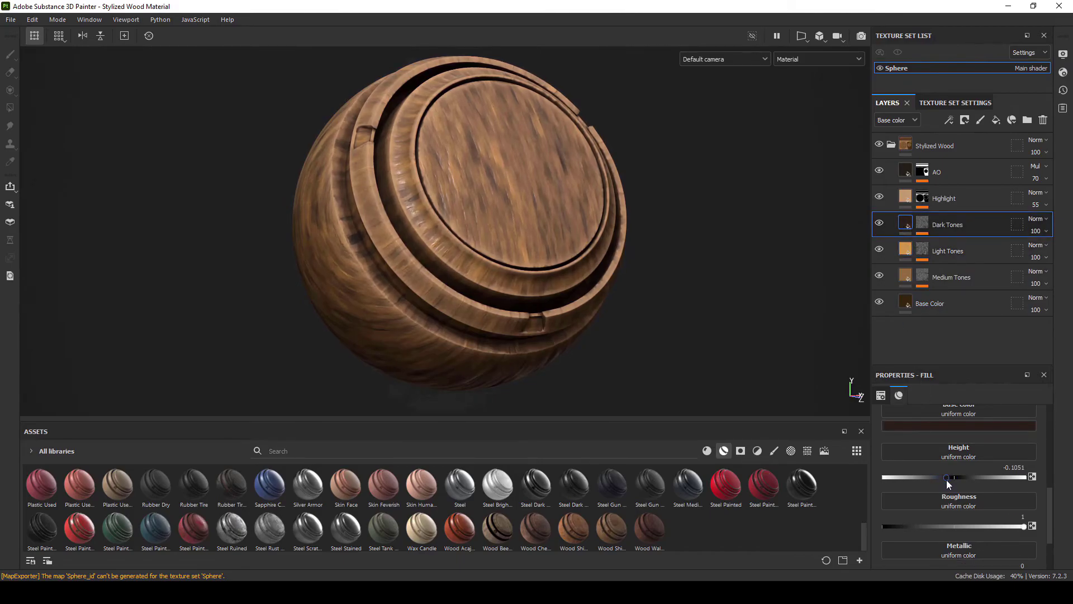
left_click(907, 198)
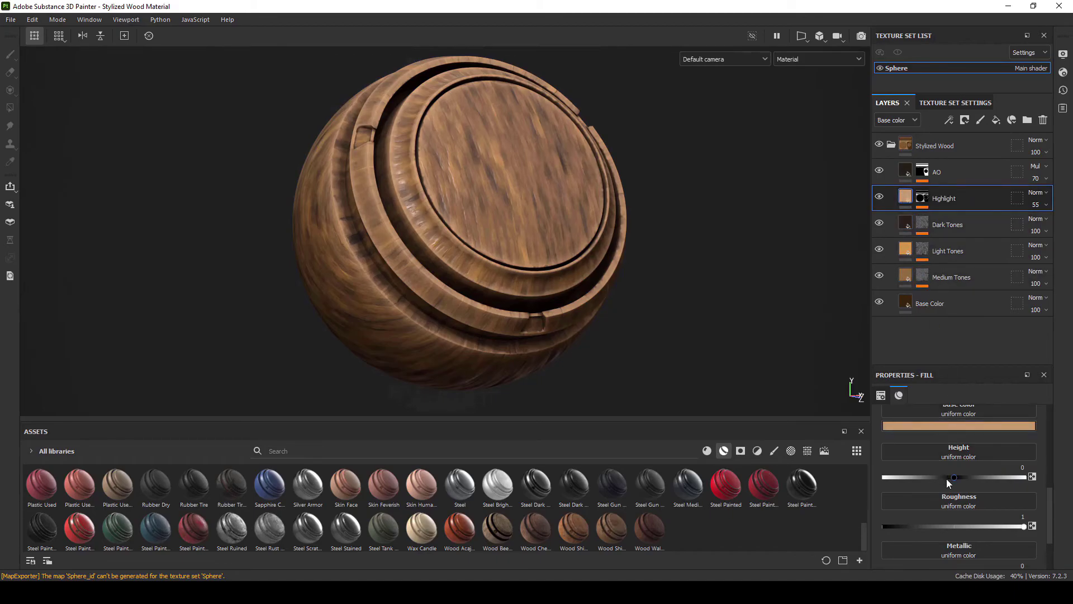
mouse_move(938, 482)
left_mouse_down()
mouse_move(901, 482)
mouse_move(944, 485)
left_mouse_up()
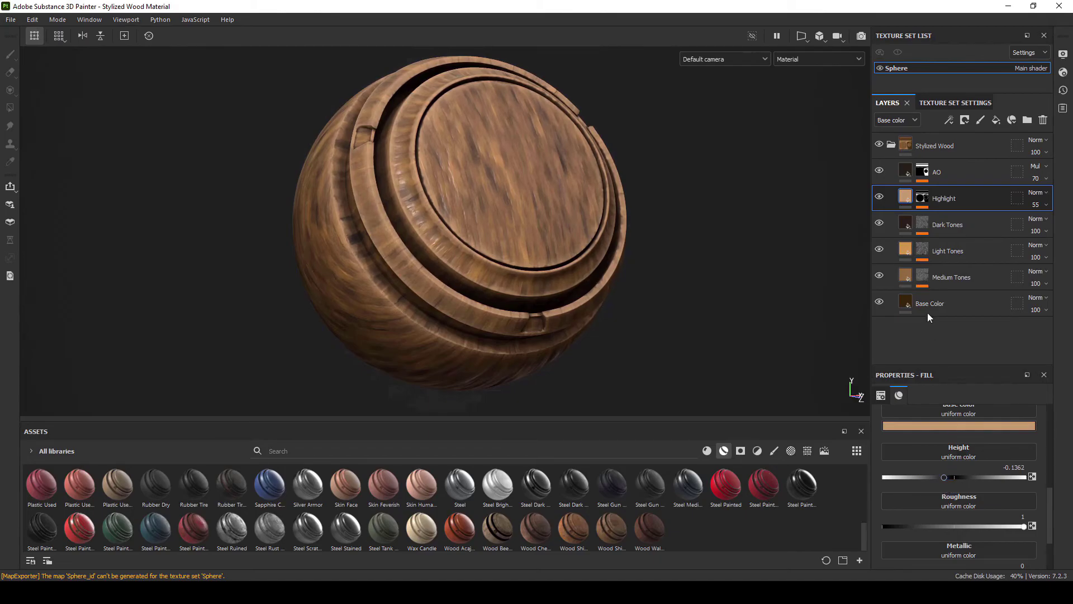
Step: Examine the finished wood's relief and reflections from several angles and under different lighting directions
left_click(905, 173)
mouse_move(726, 335)
left_mouse_down("alt")
mouse_move(673, 318)
mouse_move(742, 349)
left_mouse_up("alt")
right_click_drag(742, 348, 724, 363, "shift")
left_click_drag(730, 374, 692, 345, "alt")
right_click_drag(692, 345, 608, 368, "shift")
left_click_drag(613, 371, 489, 377, "alt")
right_click_drag(489, 376, 562, 384, "shift")
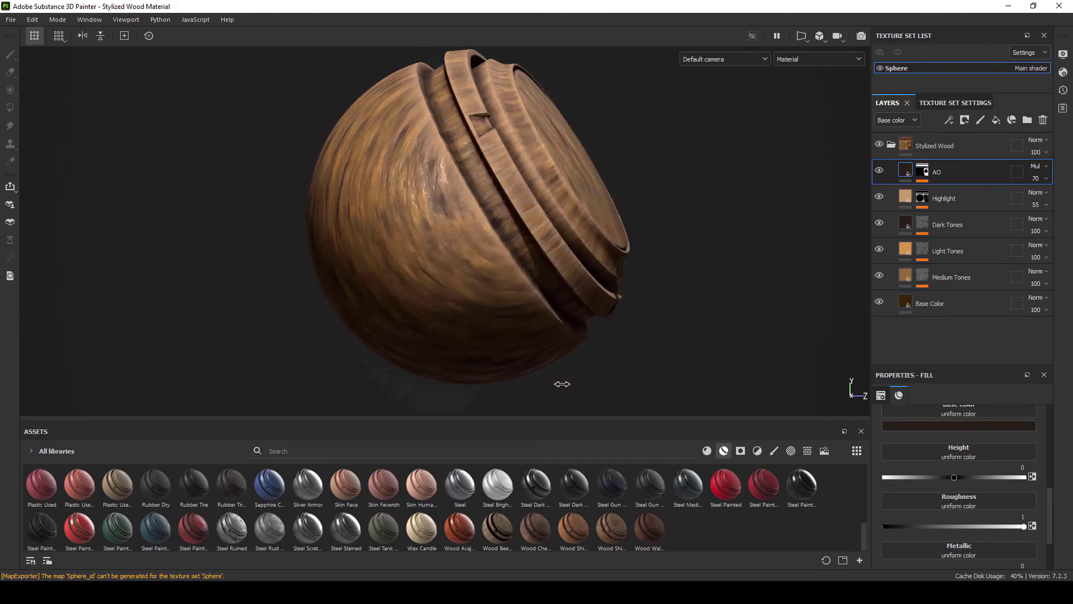
left_click_drag(622, 377, 514, 395, "alt")
right_click_drag(514, 395, 527, 376, "shift")
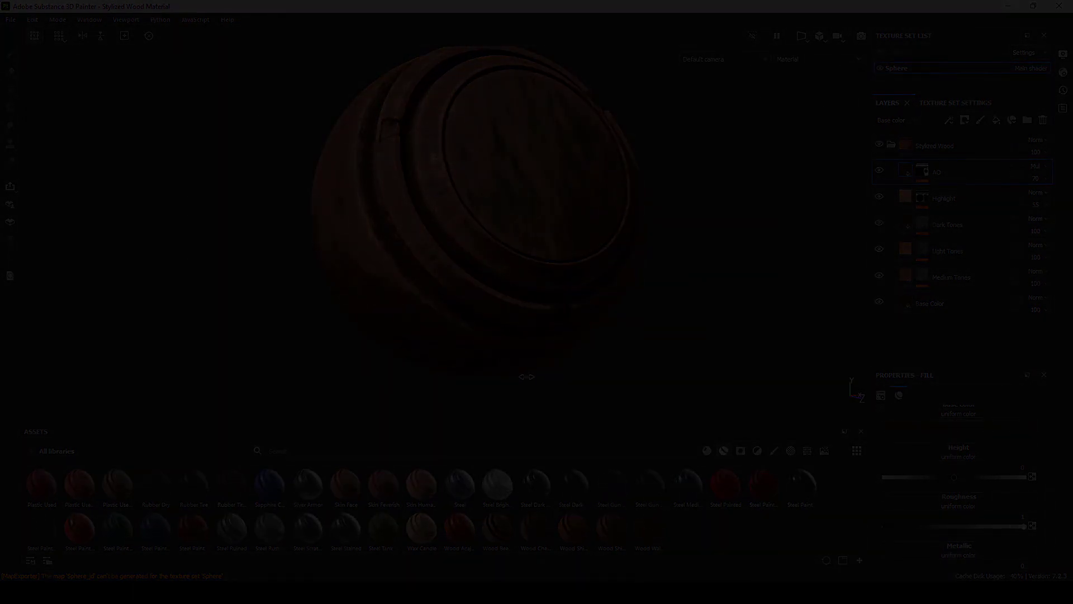